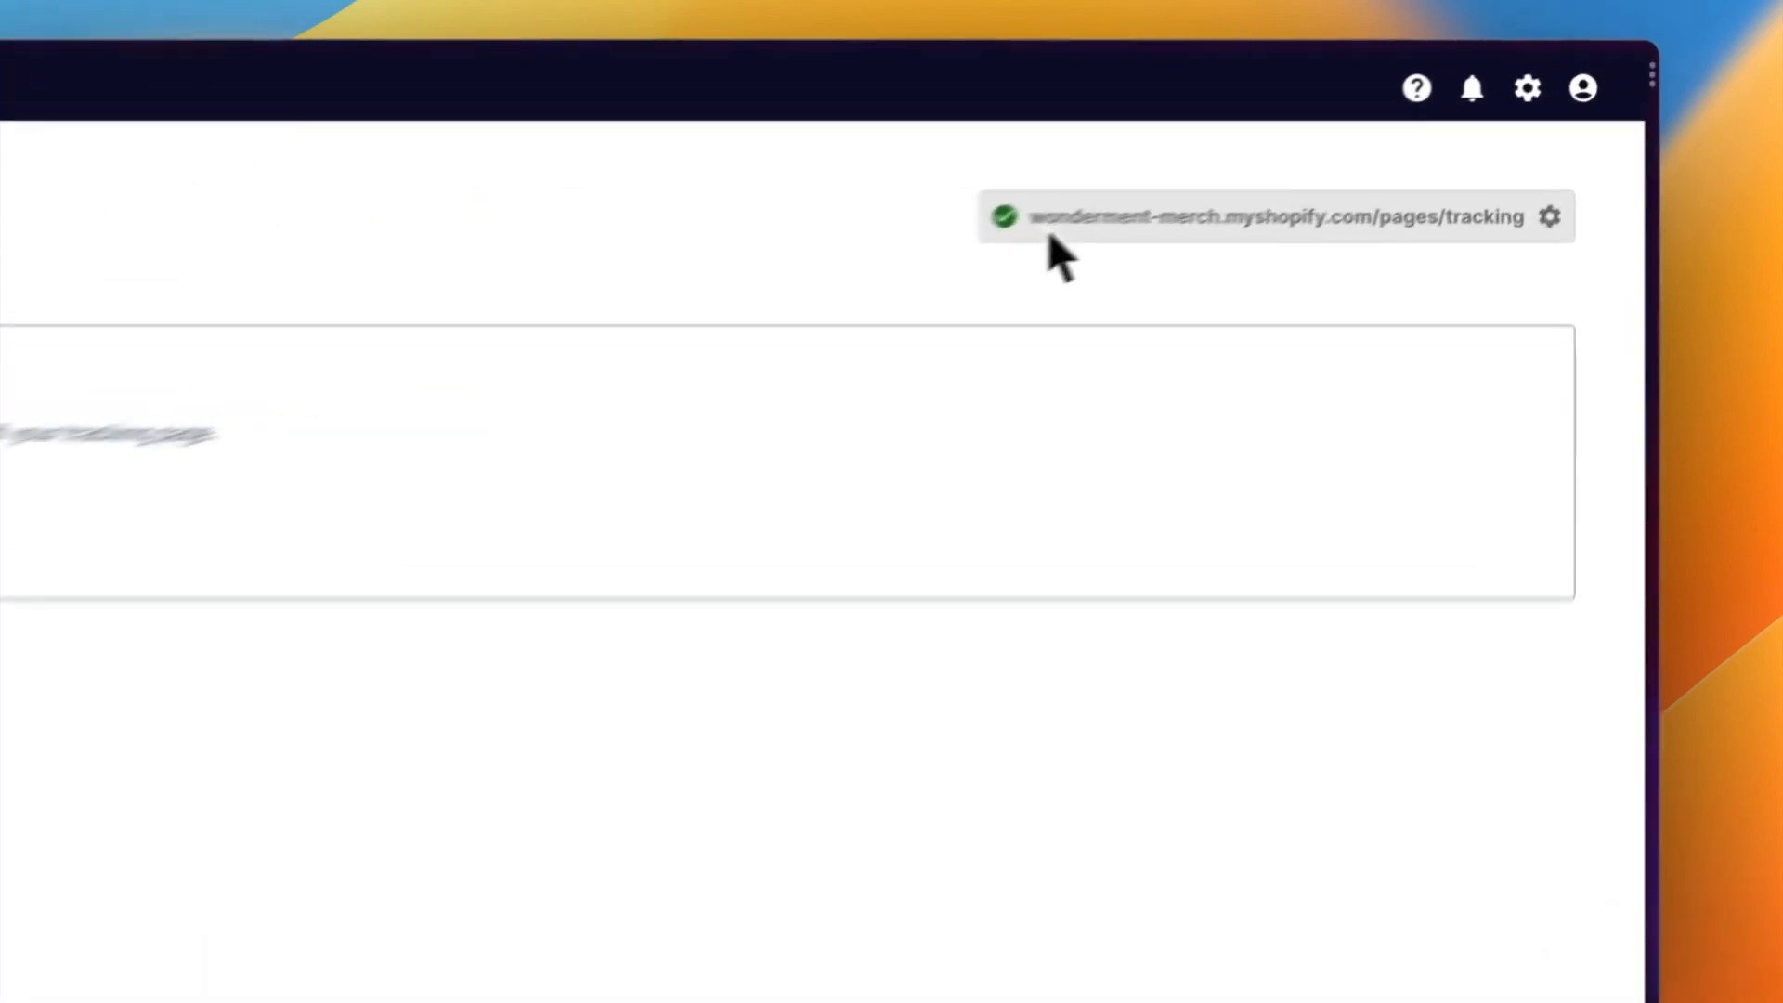
# - Open the tracking page's settings, check the page address and theme file options, and close them
pyautogui.click(1051, 238)
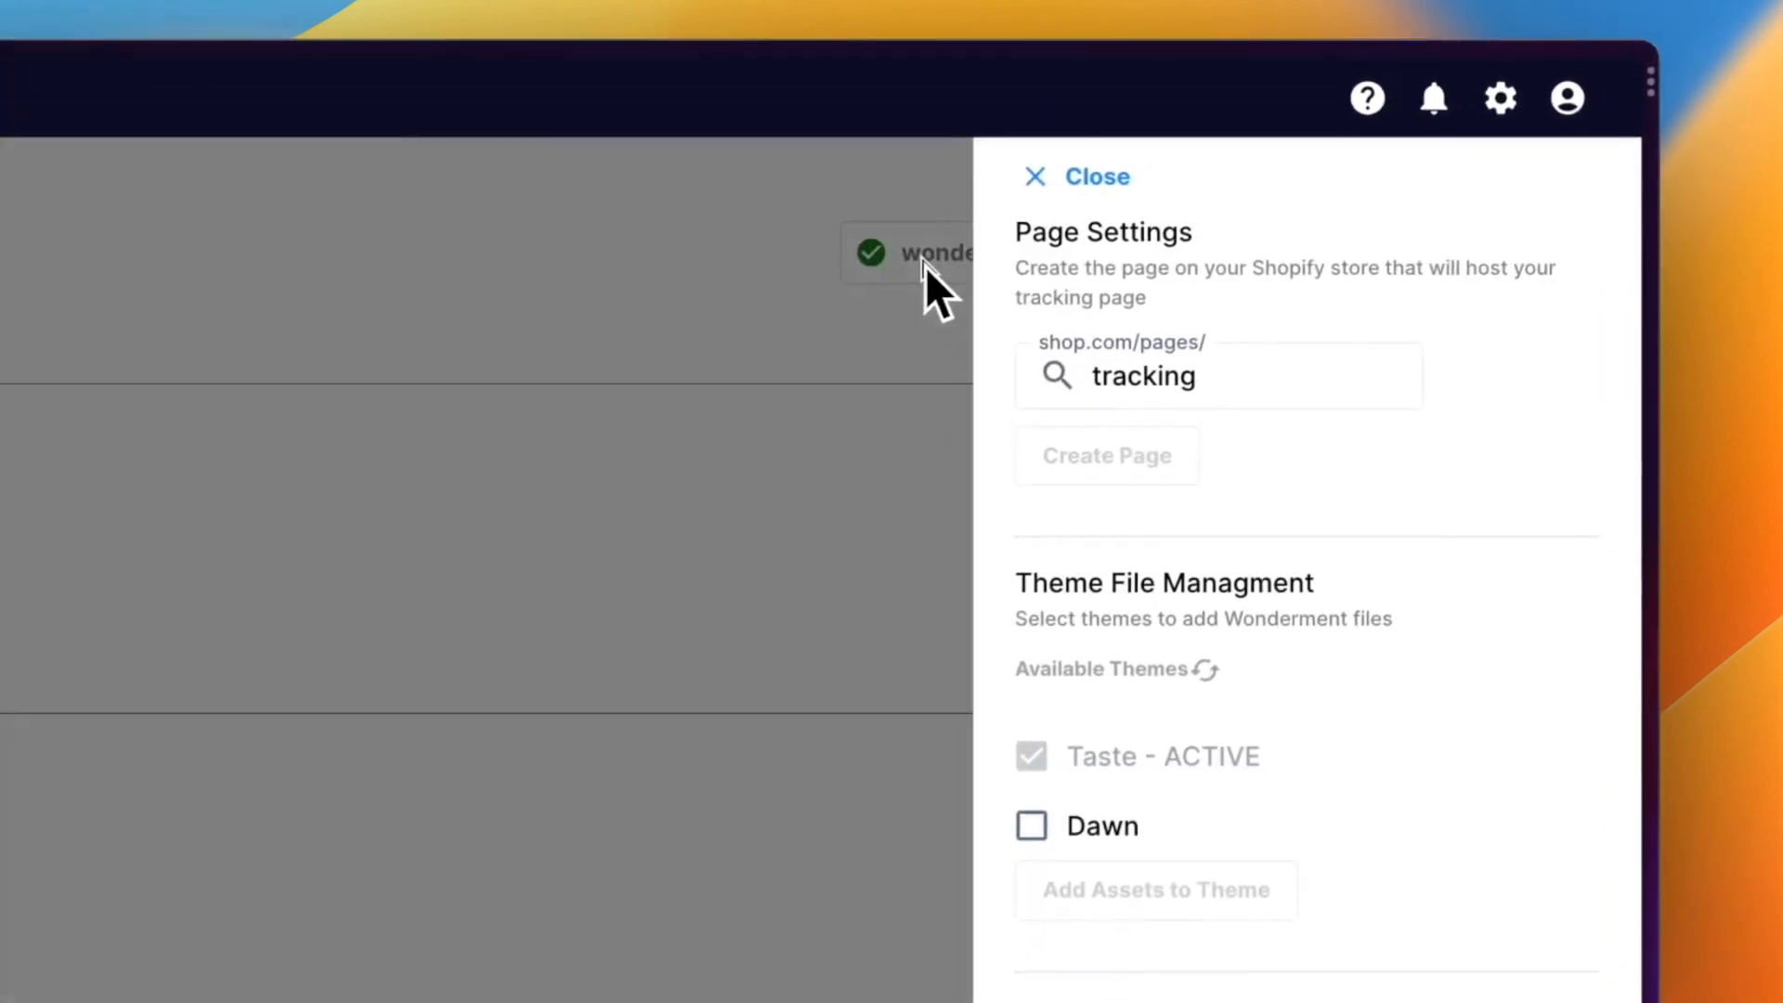
pyautogui.click(1160, 381)
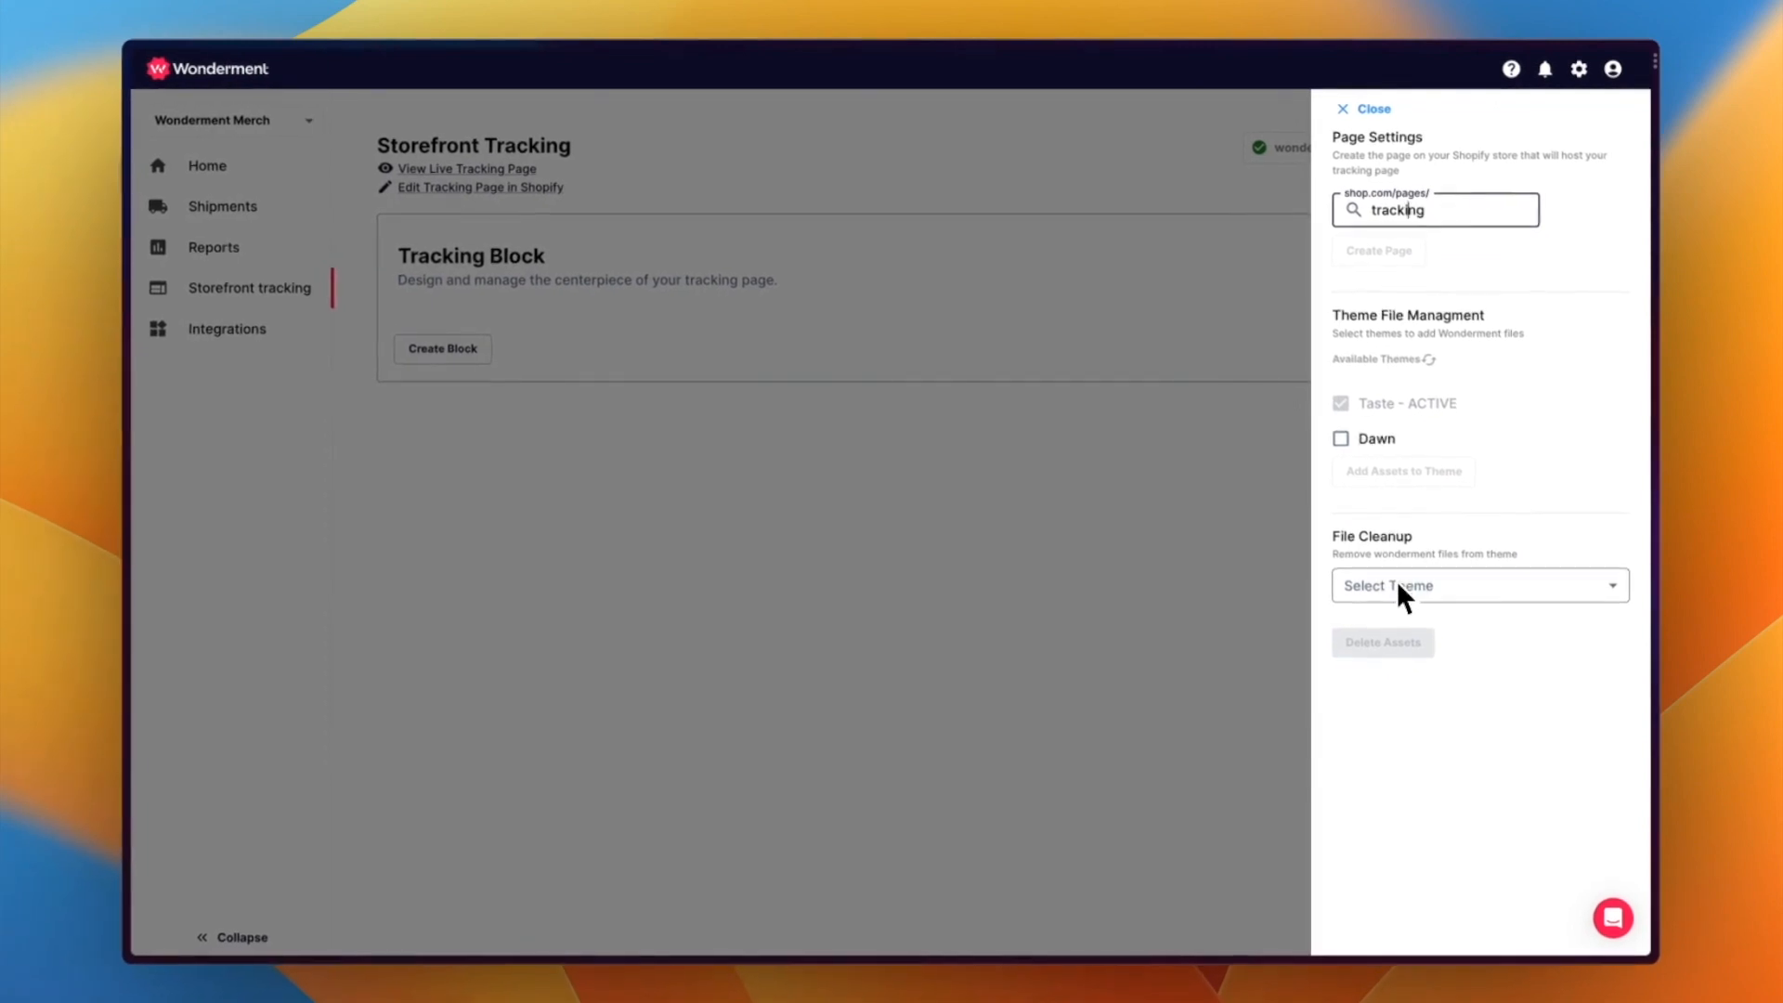
pyautogui.click(1160, 168)
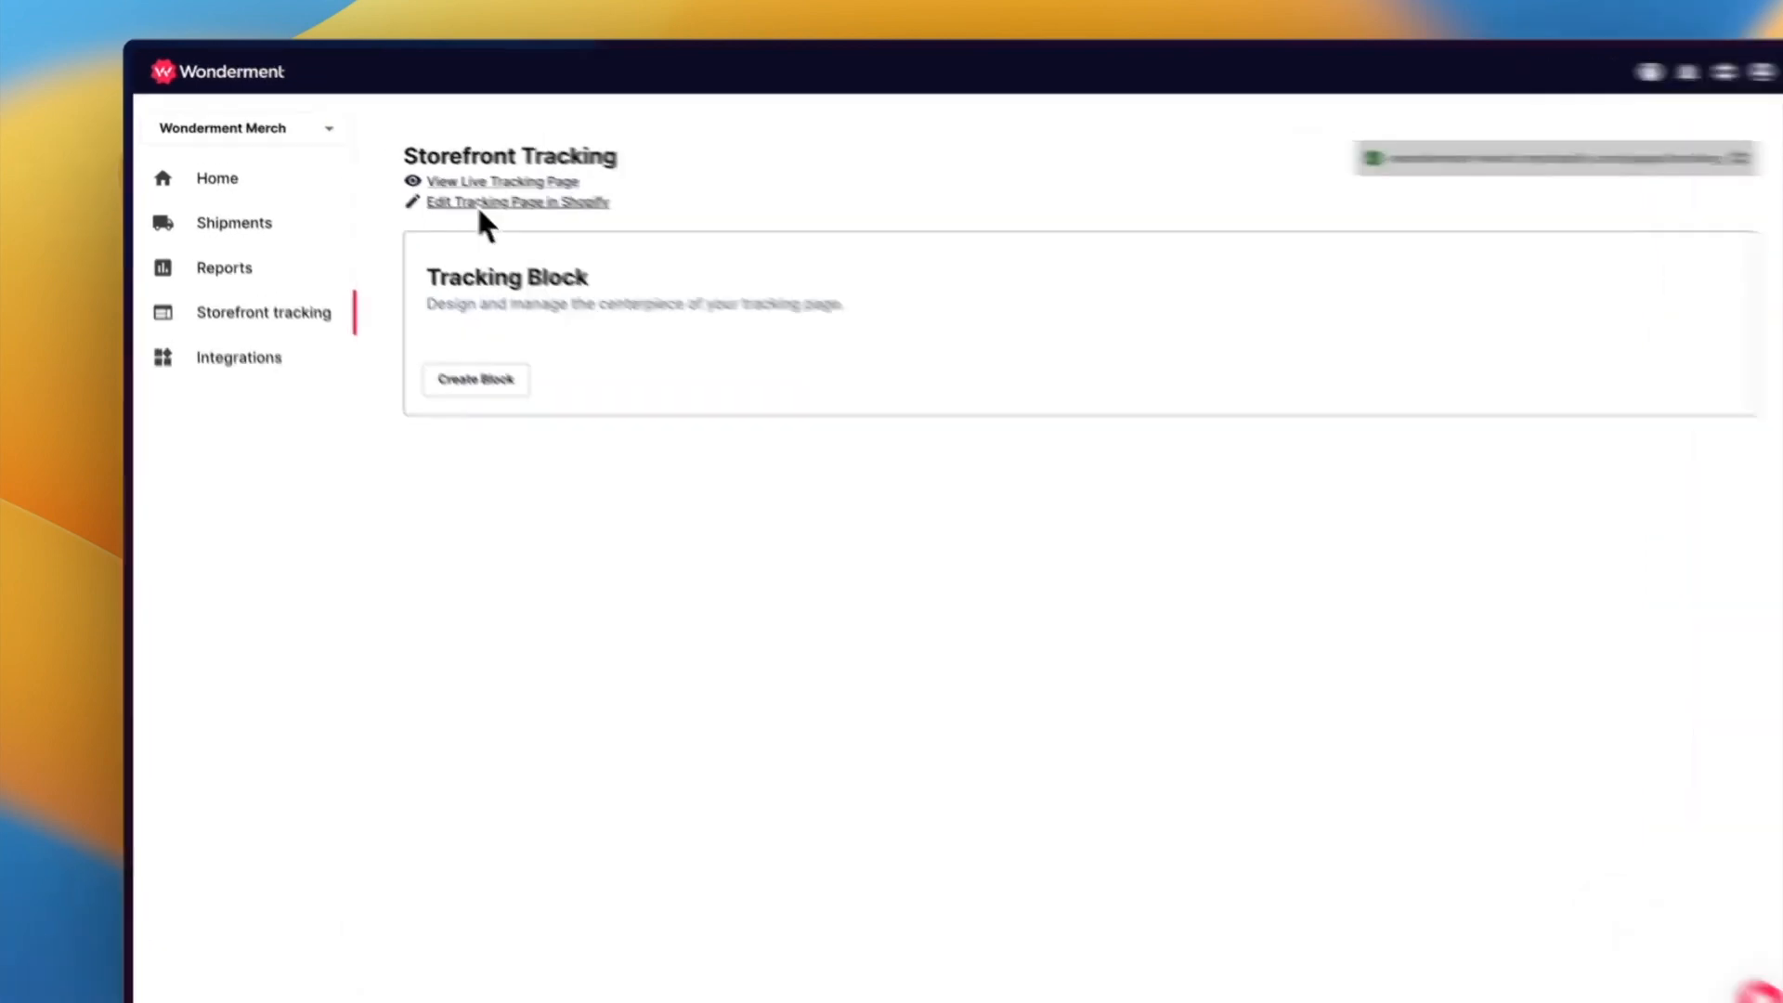
# - Open the tracking page for editing in Shopify and search for "preview" in the Wondersection Hub's package tracker
pyautogui.click(736, 324)
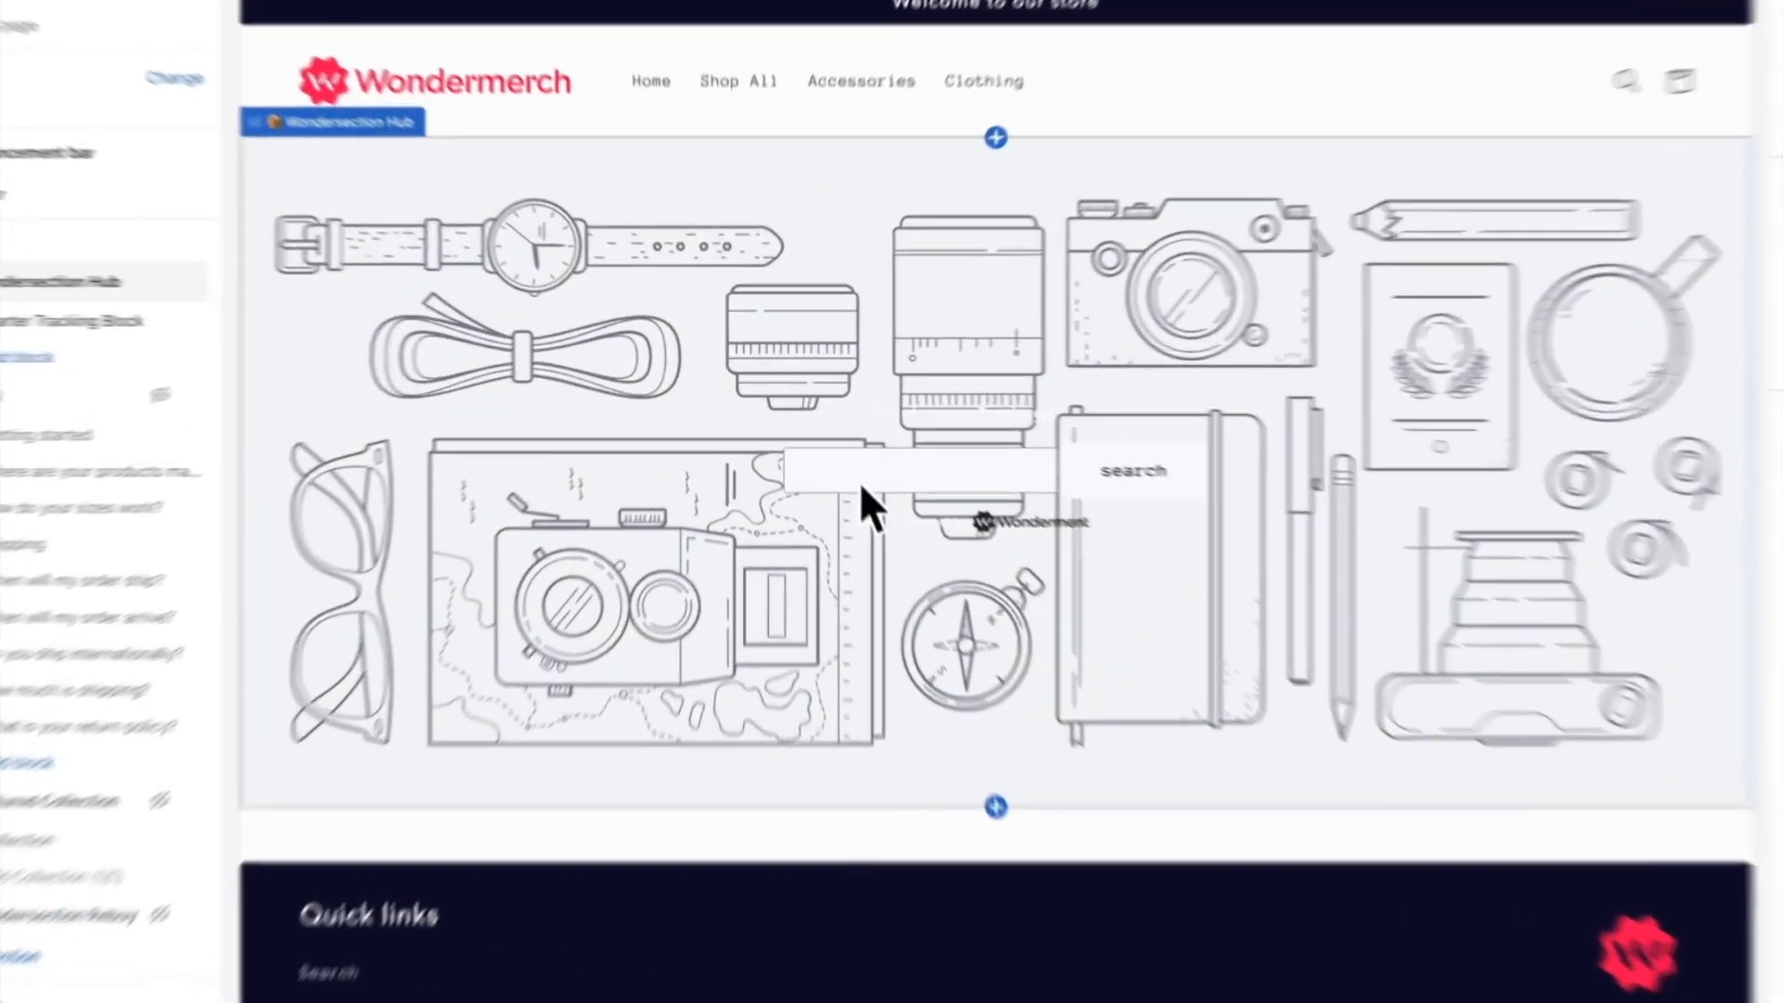
pyautogui.click(823, 429)
pyautogui.click(894, 509)
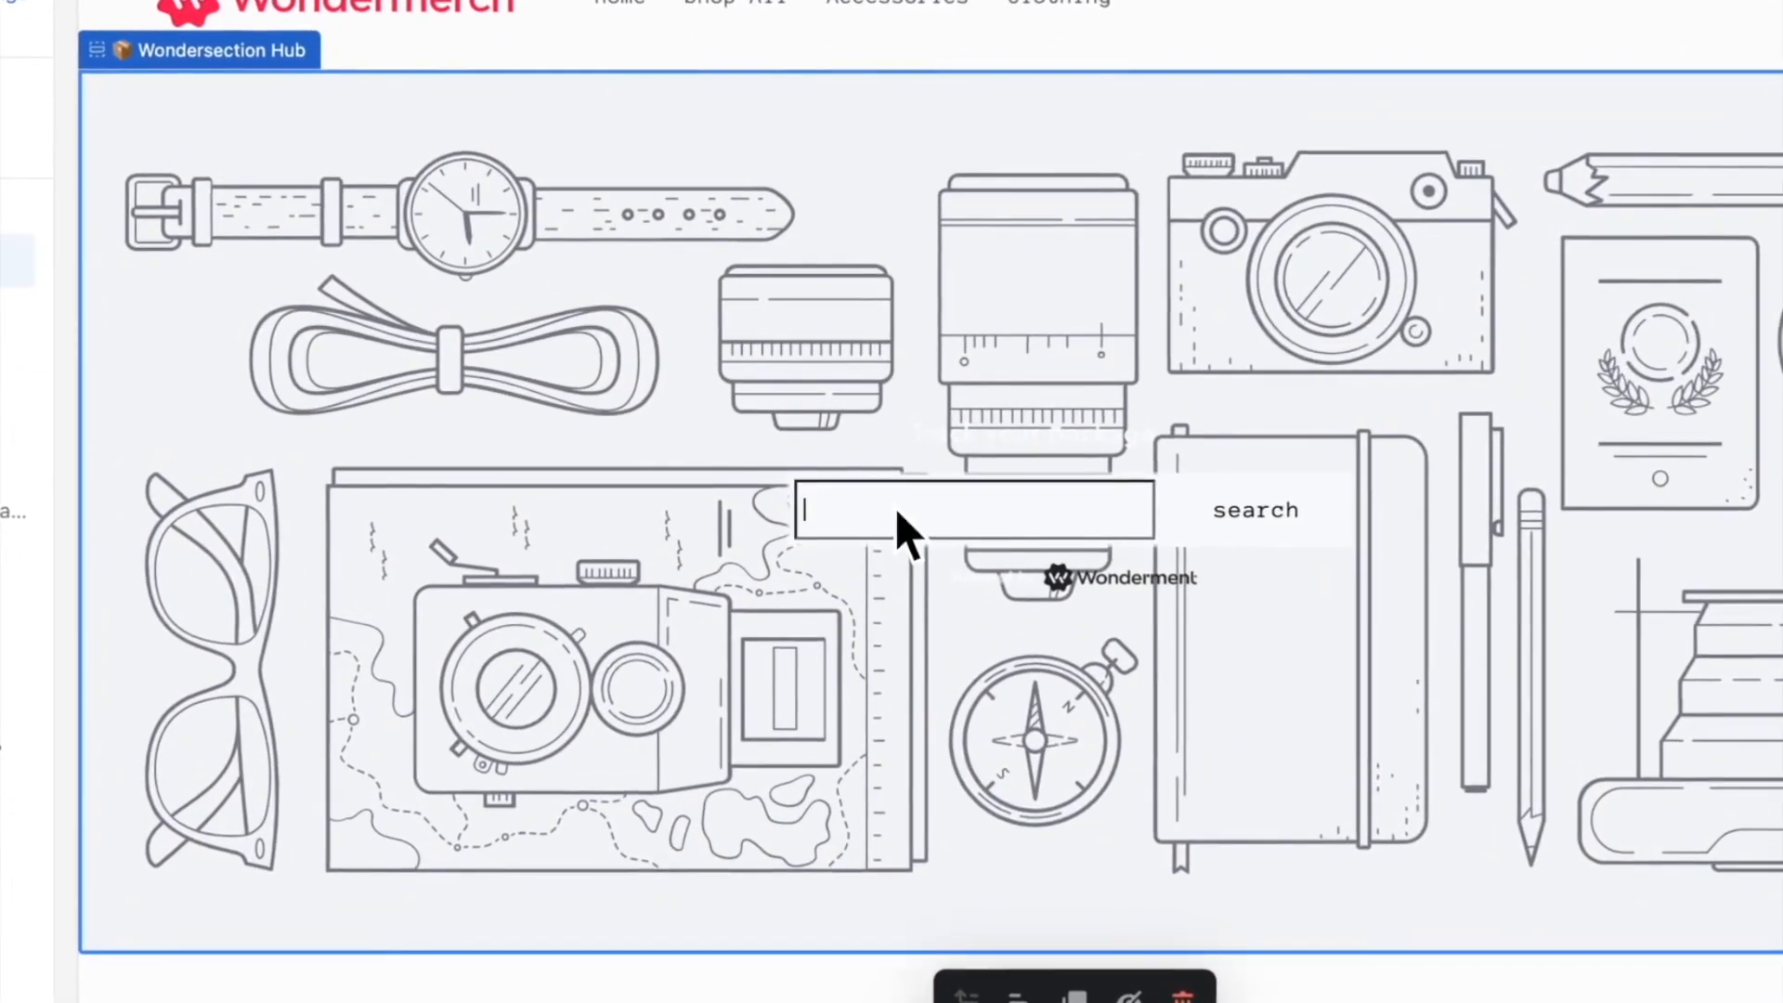
pyautogui.write('preview')
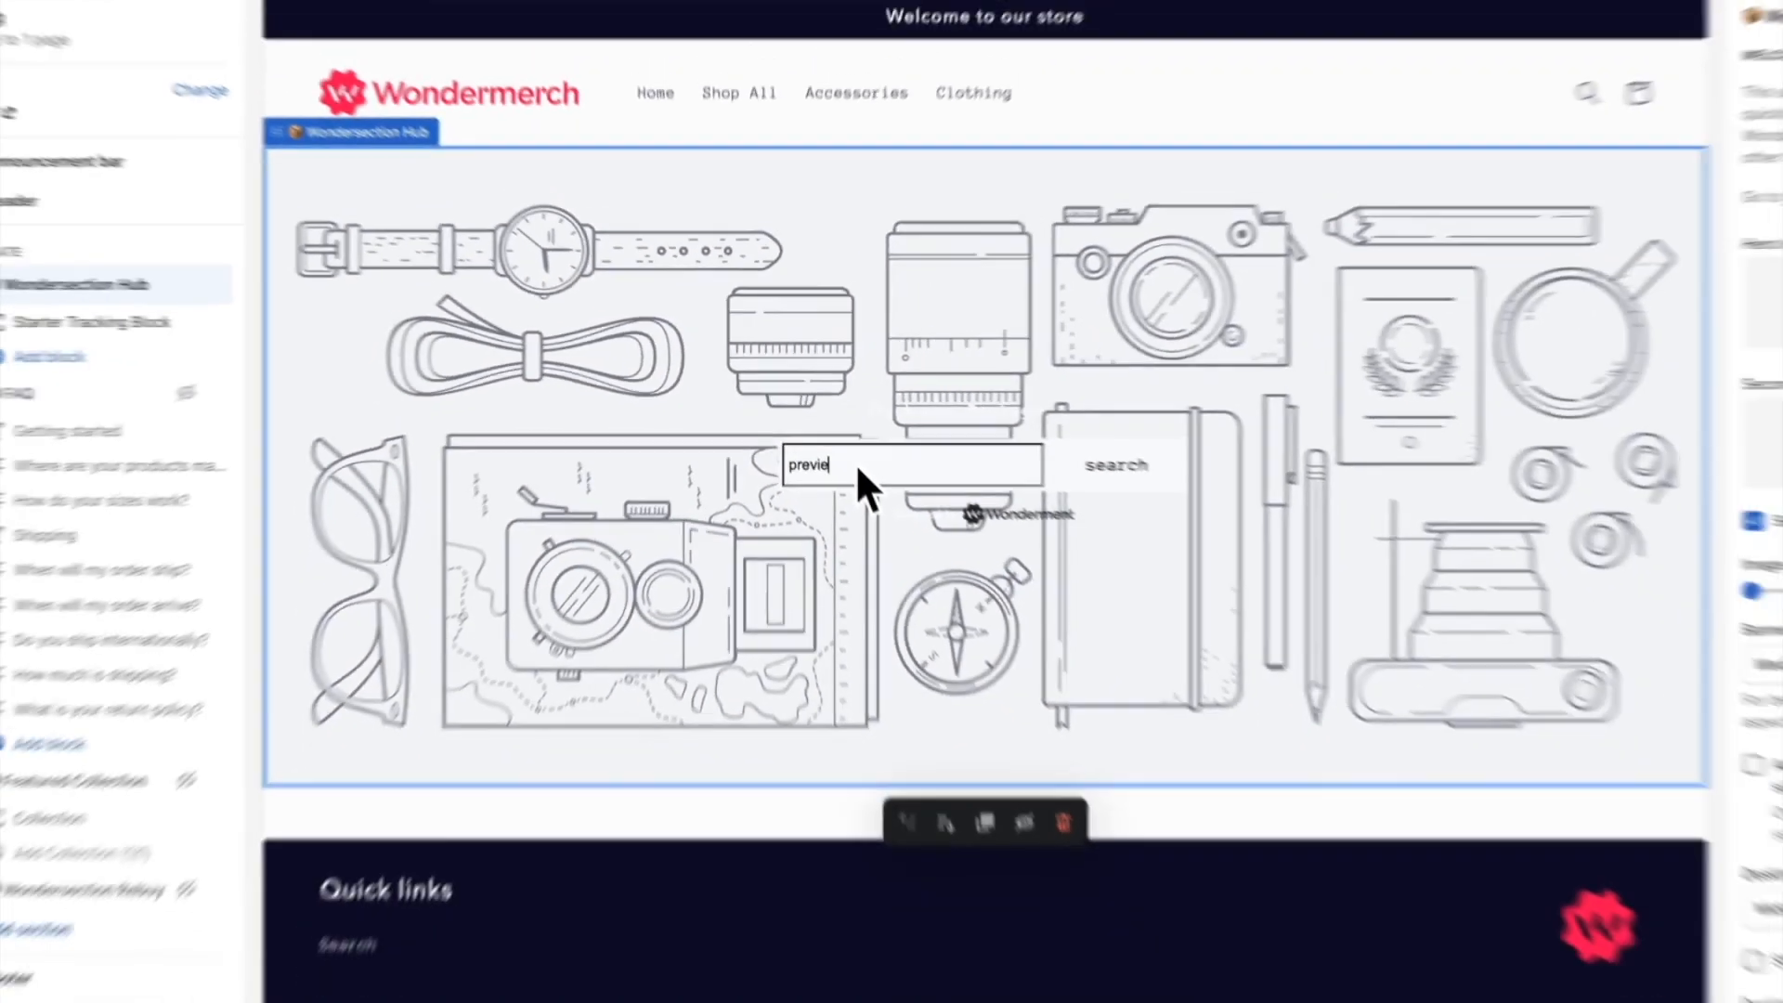
pyautogui.press('Return')
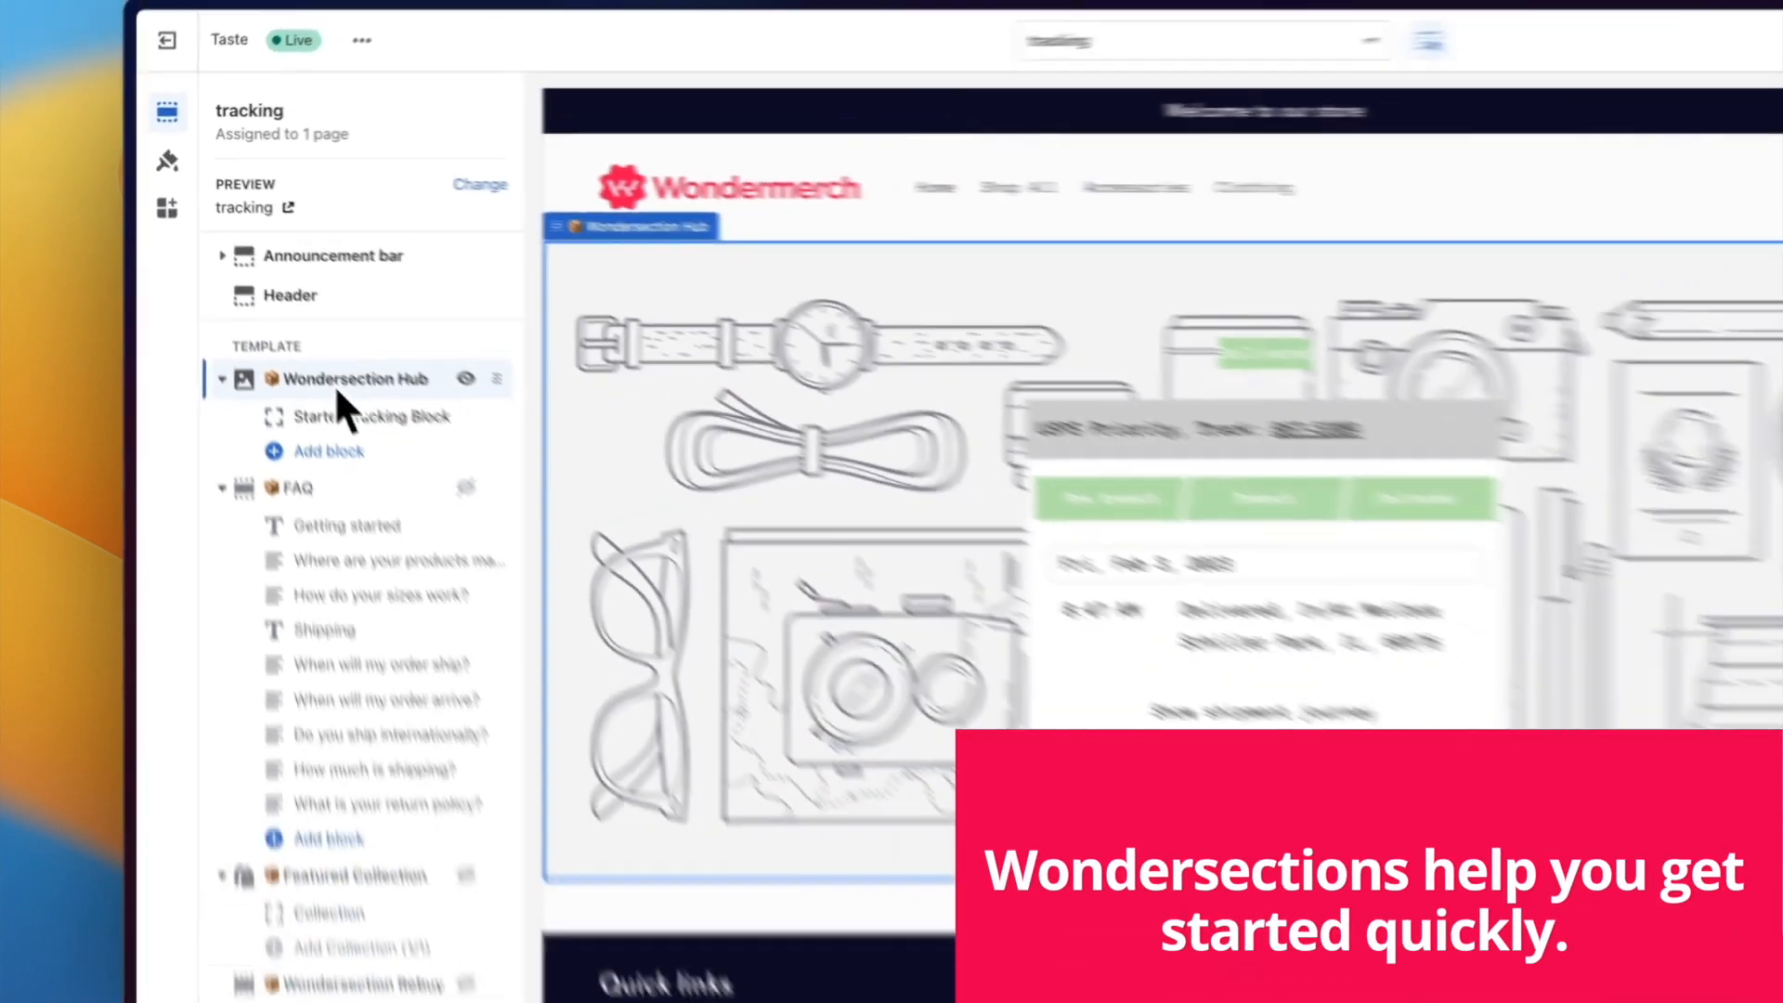
# - Set the Wondersection Hub's hero image to the metal clothing rack photo from the image library
pyautogui.click(337, 390)
pyautogui.click(1536, 351)
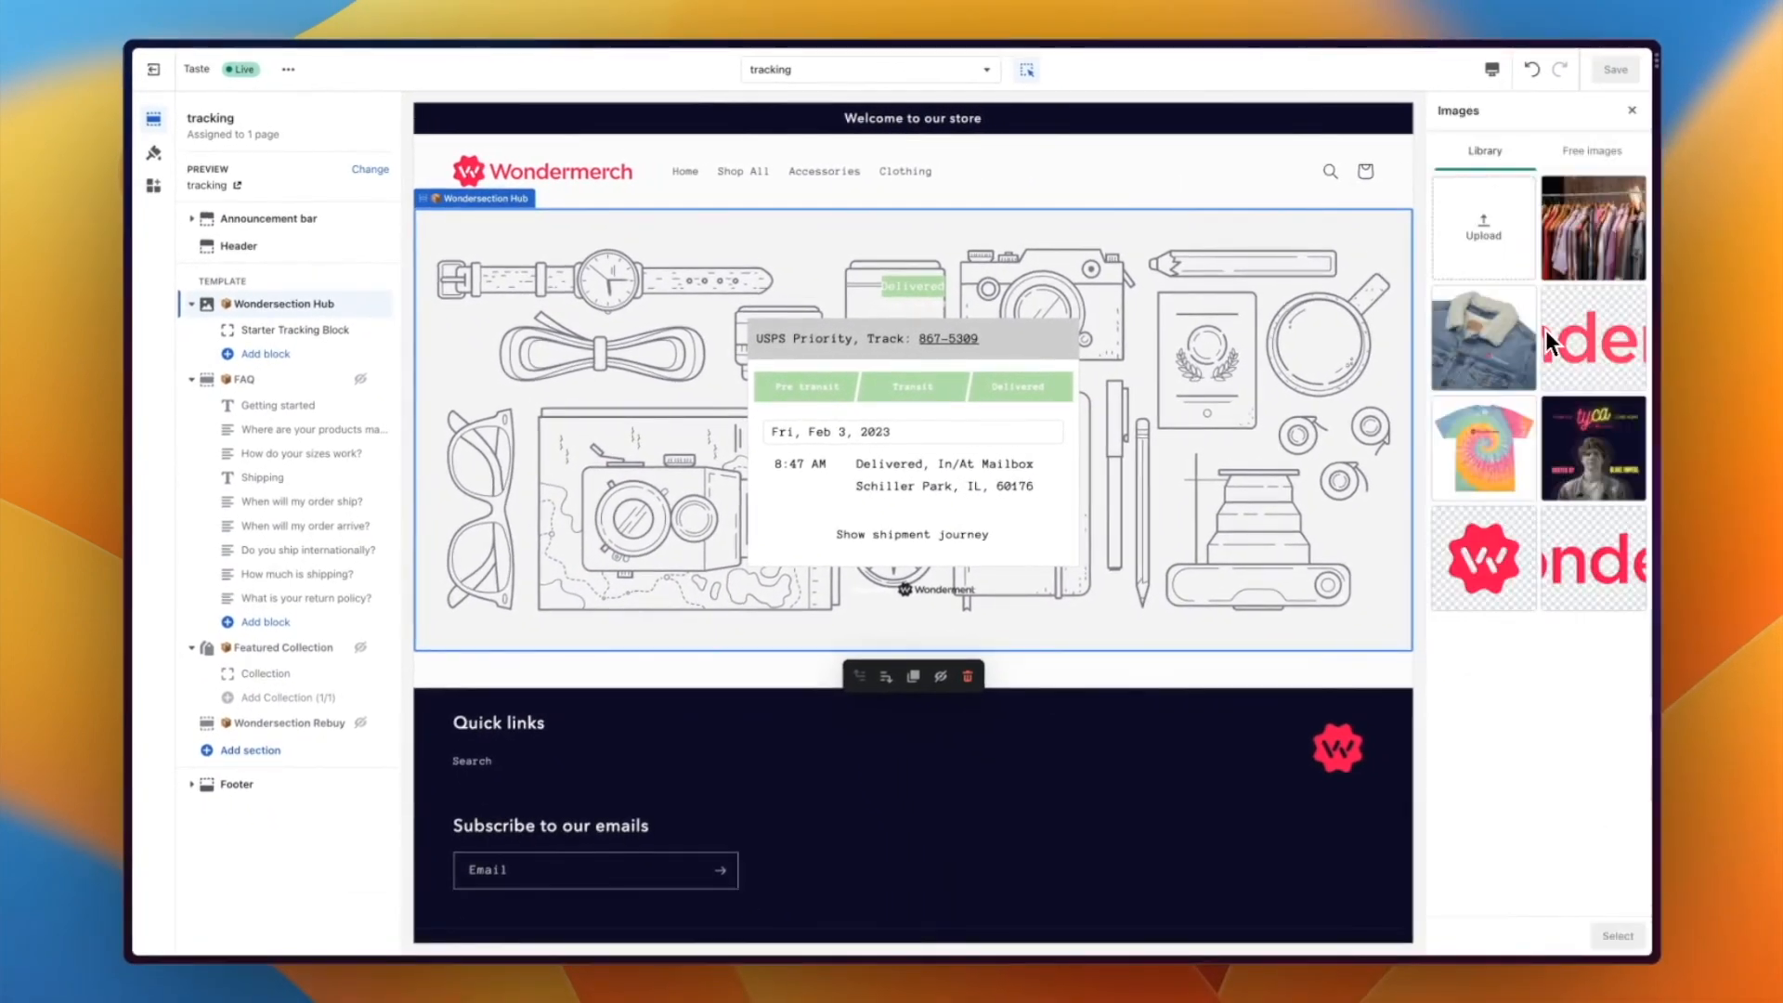
pyautogui.click(1584, 274)
pyautogui.click(1617, 935)
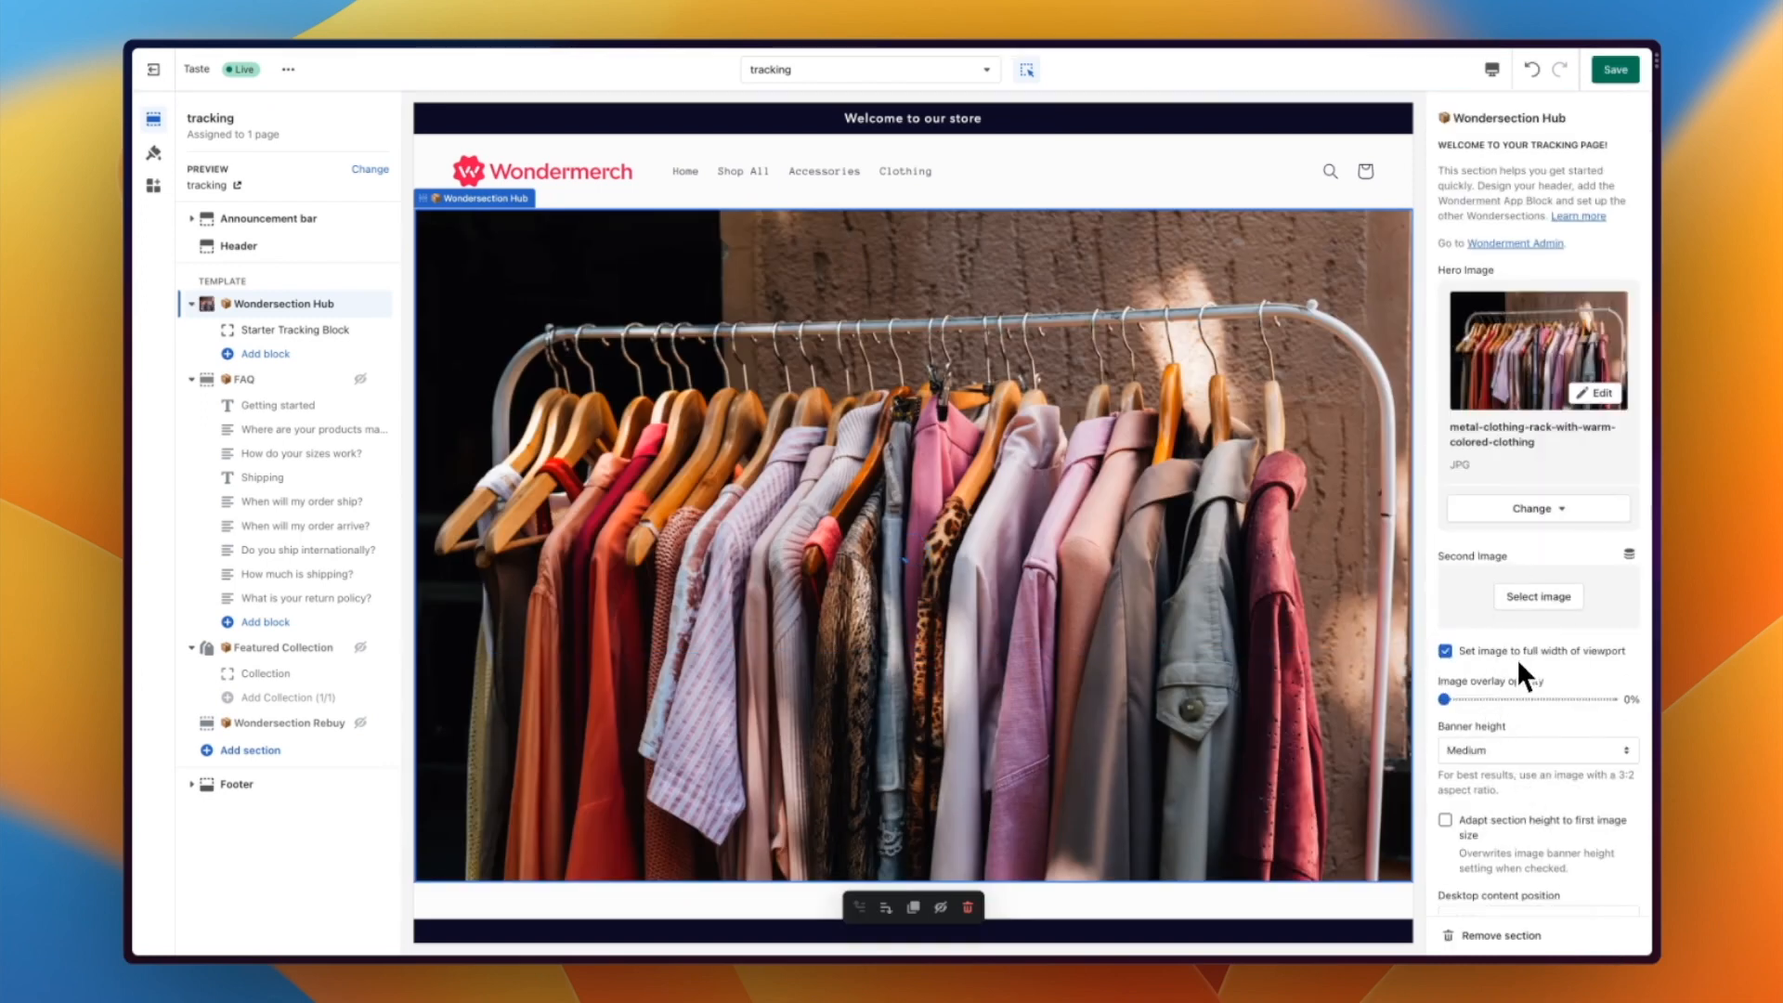
# - Set the Wondersection Hub's banner height to Small and save the page
pyautogui.scroll(-3, 1516, 659)
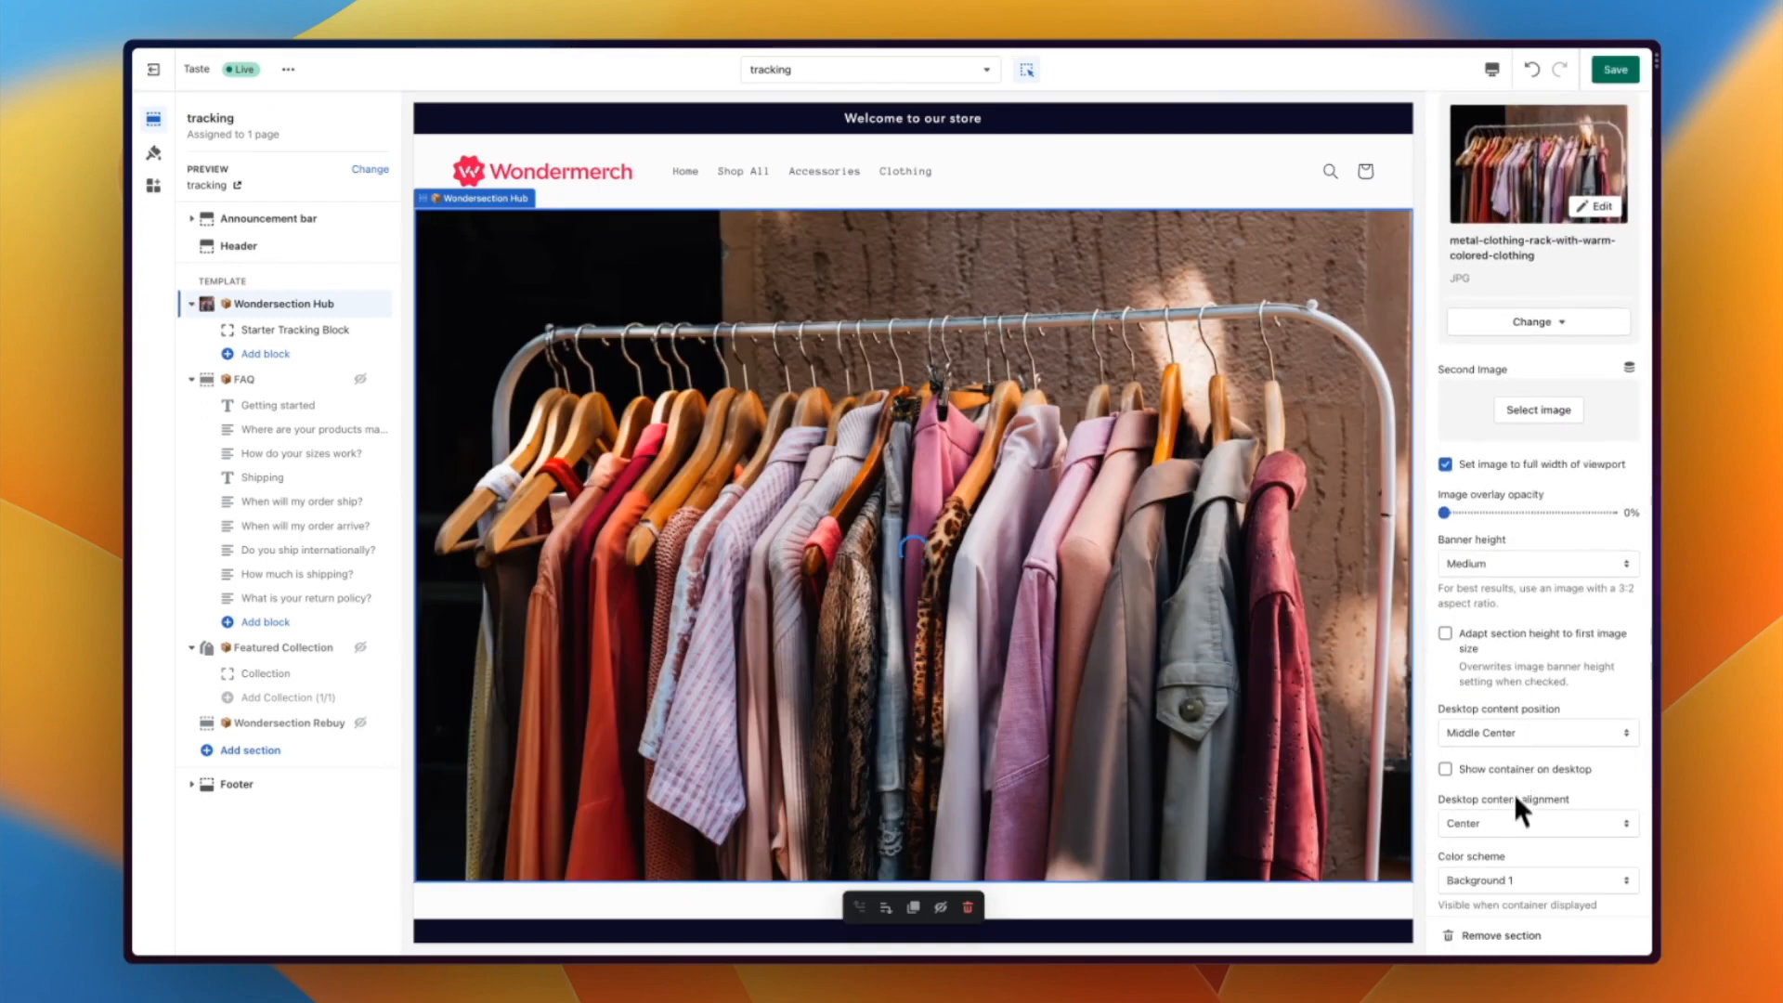
pyautogui.scroll(-2, 1515, 792)
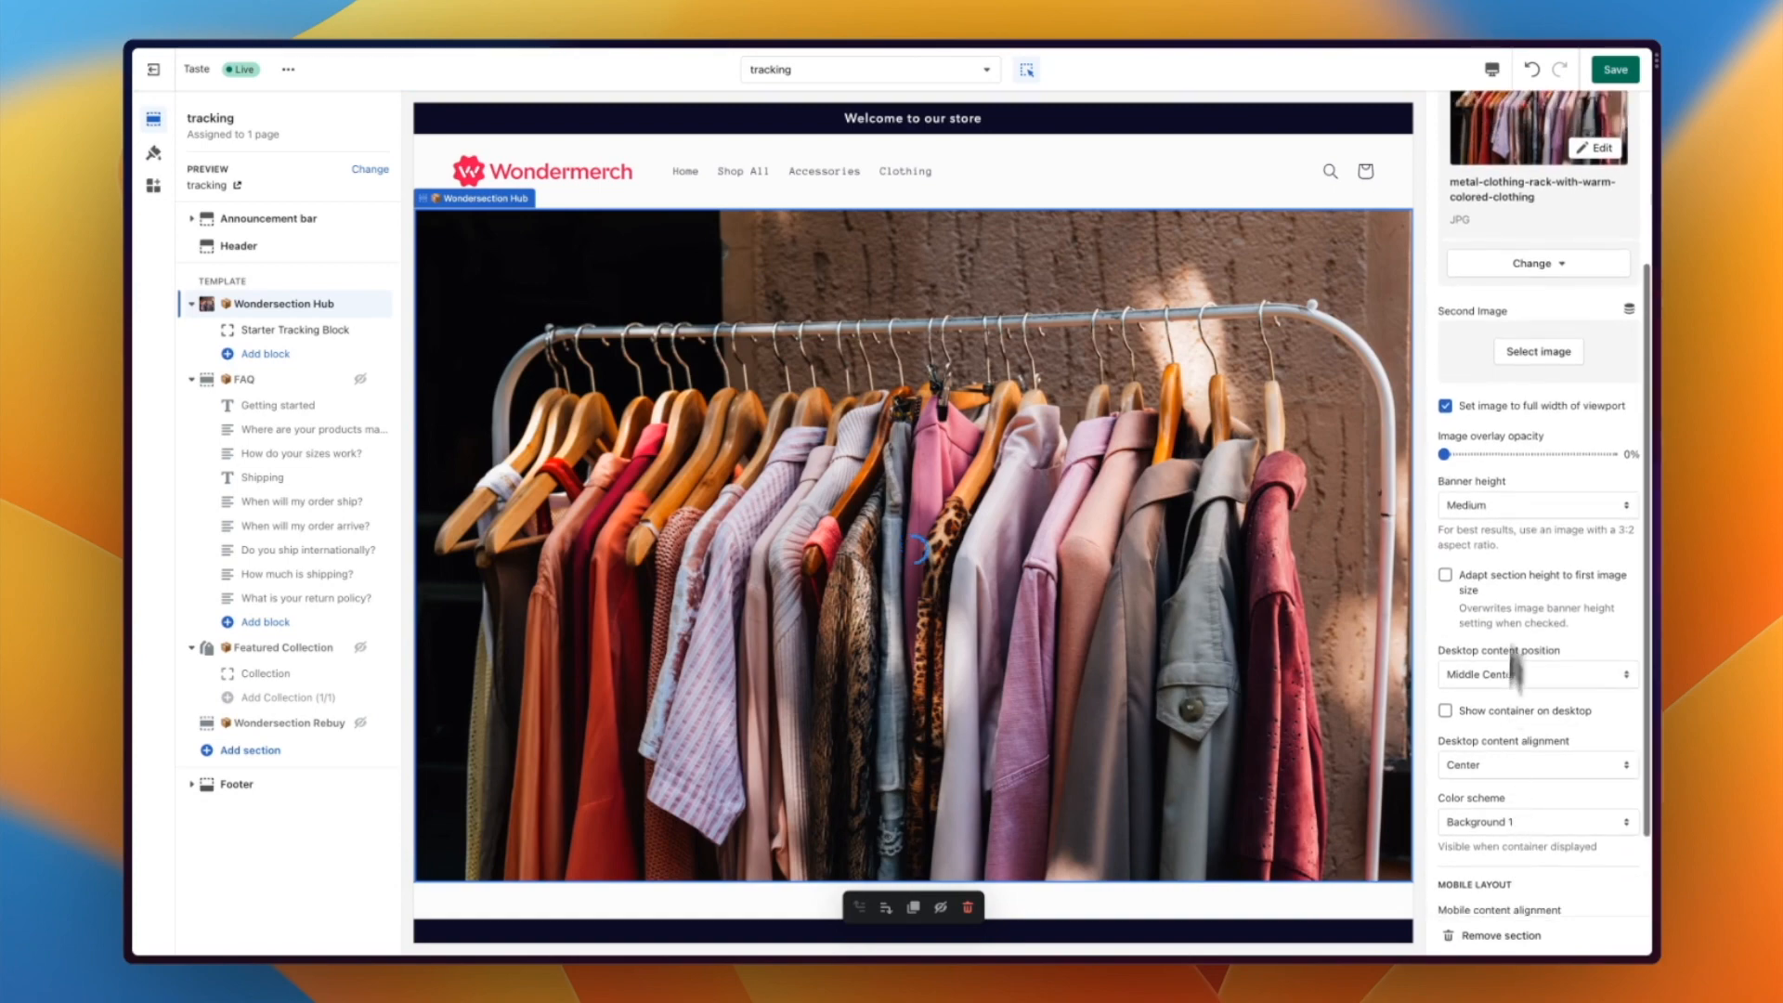
pyautogui.click(1528, 507)
pyautogui.click(1519, 489)
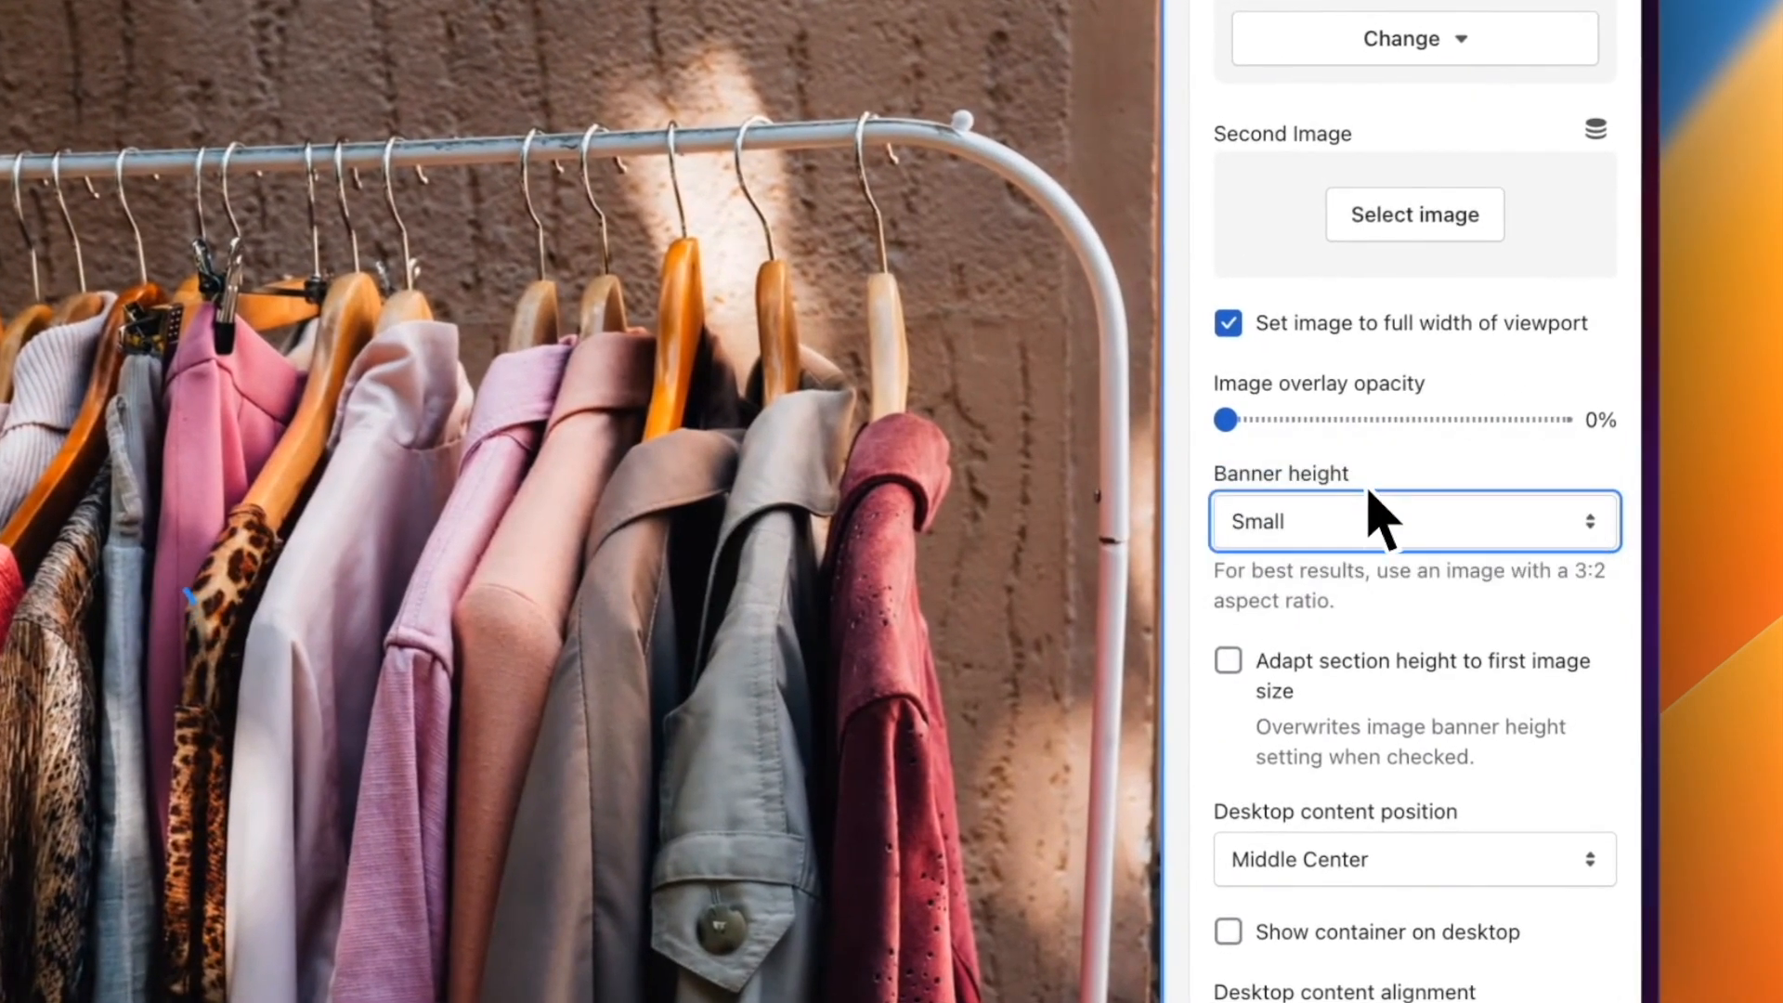
pyautogui.scroll(5, 1374, 520)
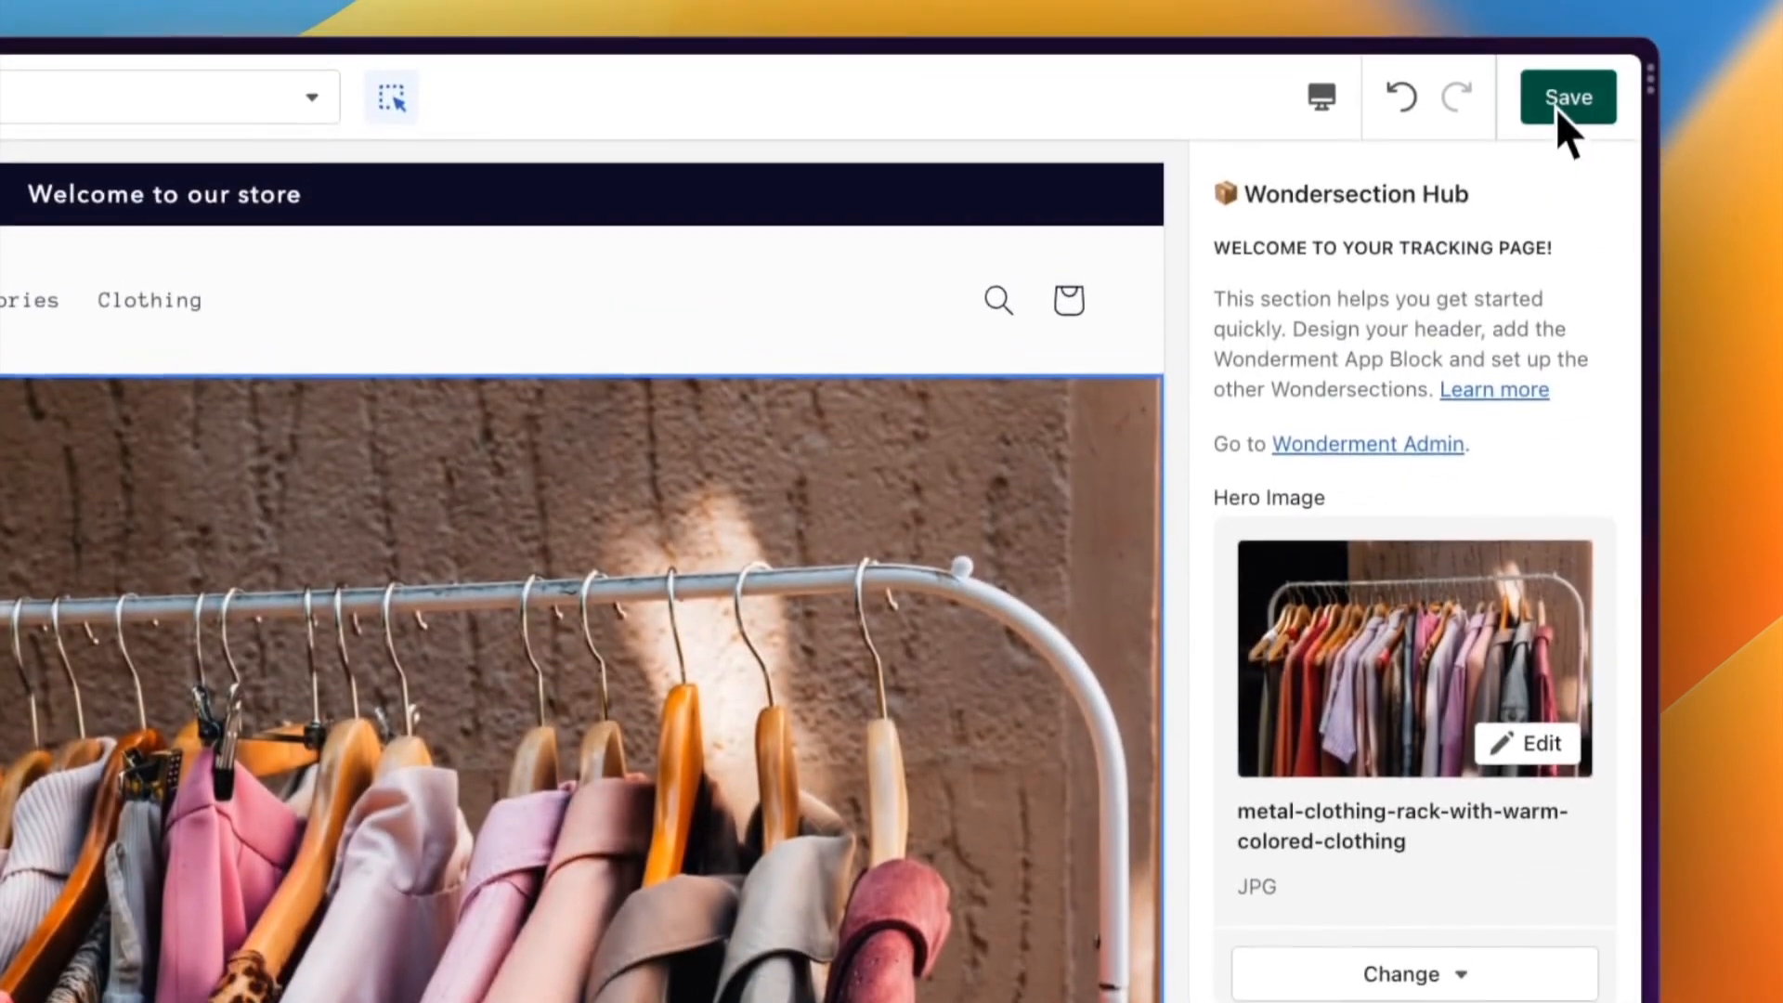
pyautogui.click(1560, 107)
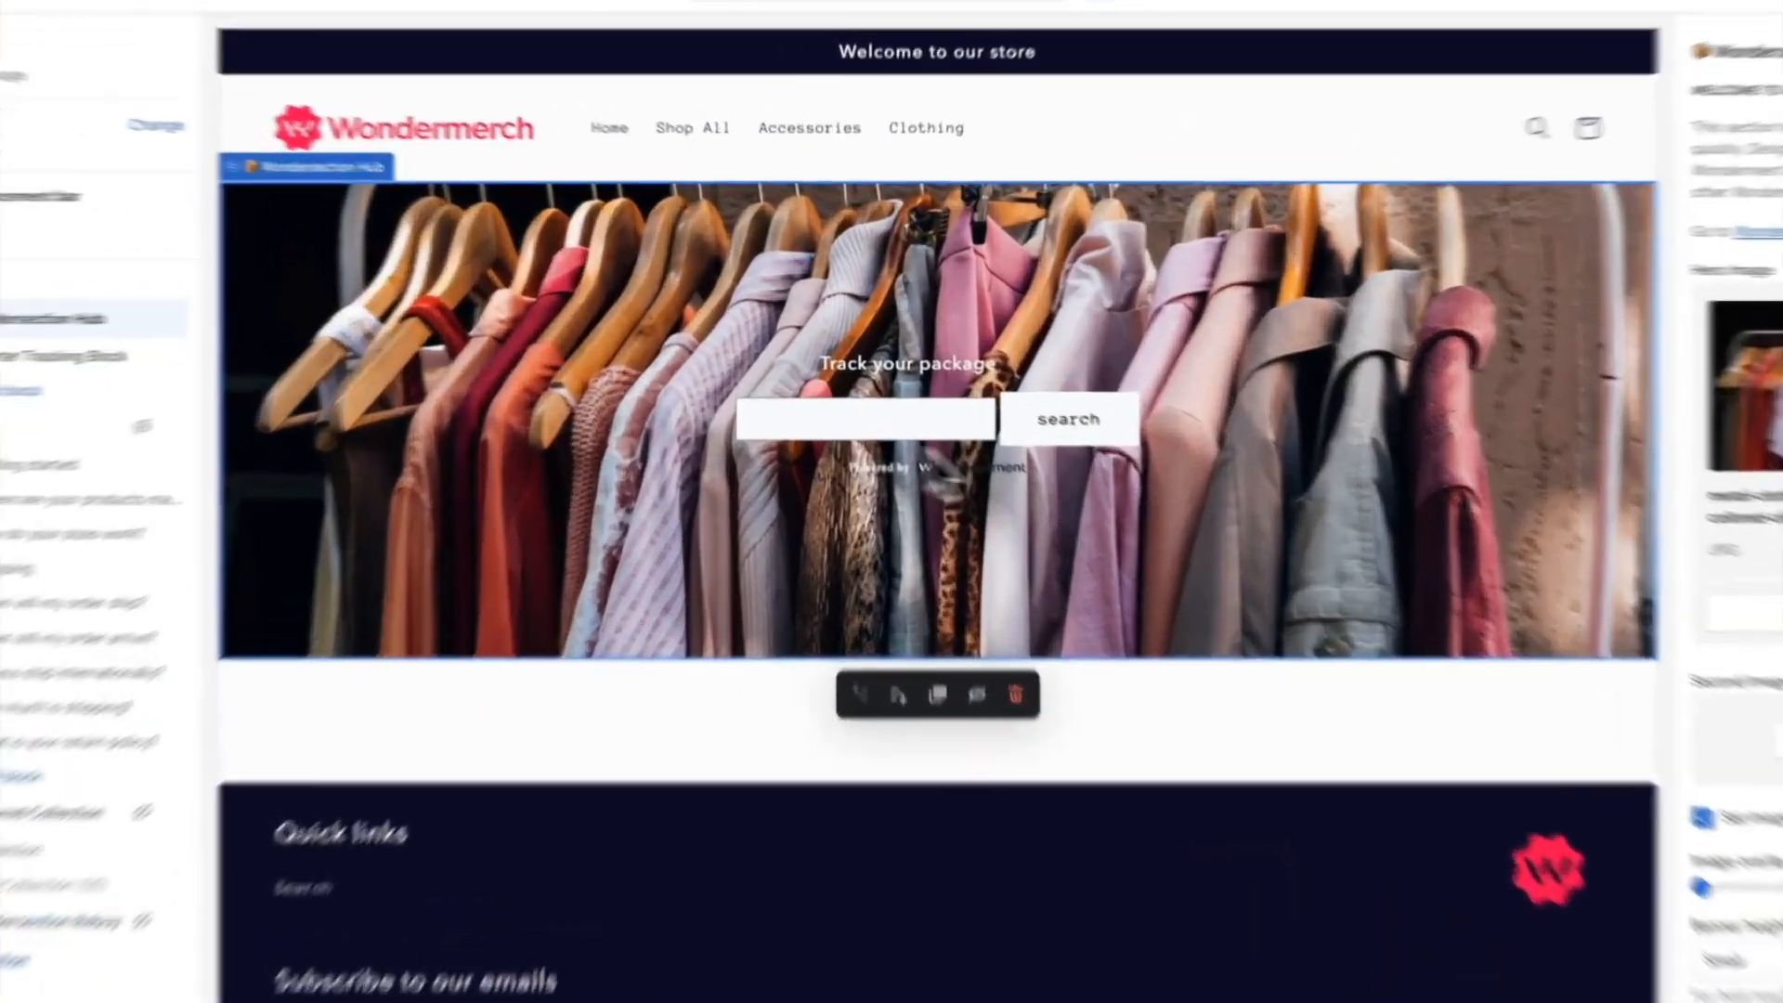
# - Search for "preview" in the package tracker over the new hero image to show a sample shipment
pyautogui.click(864, 386)
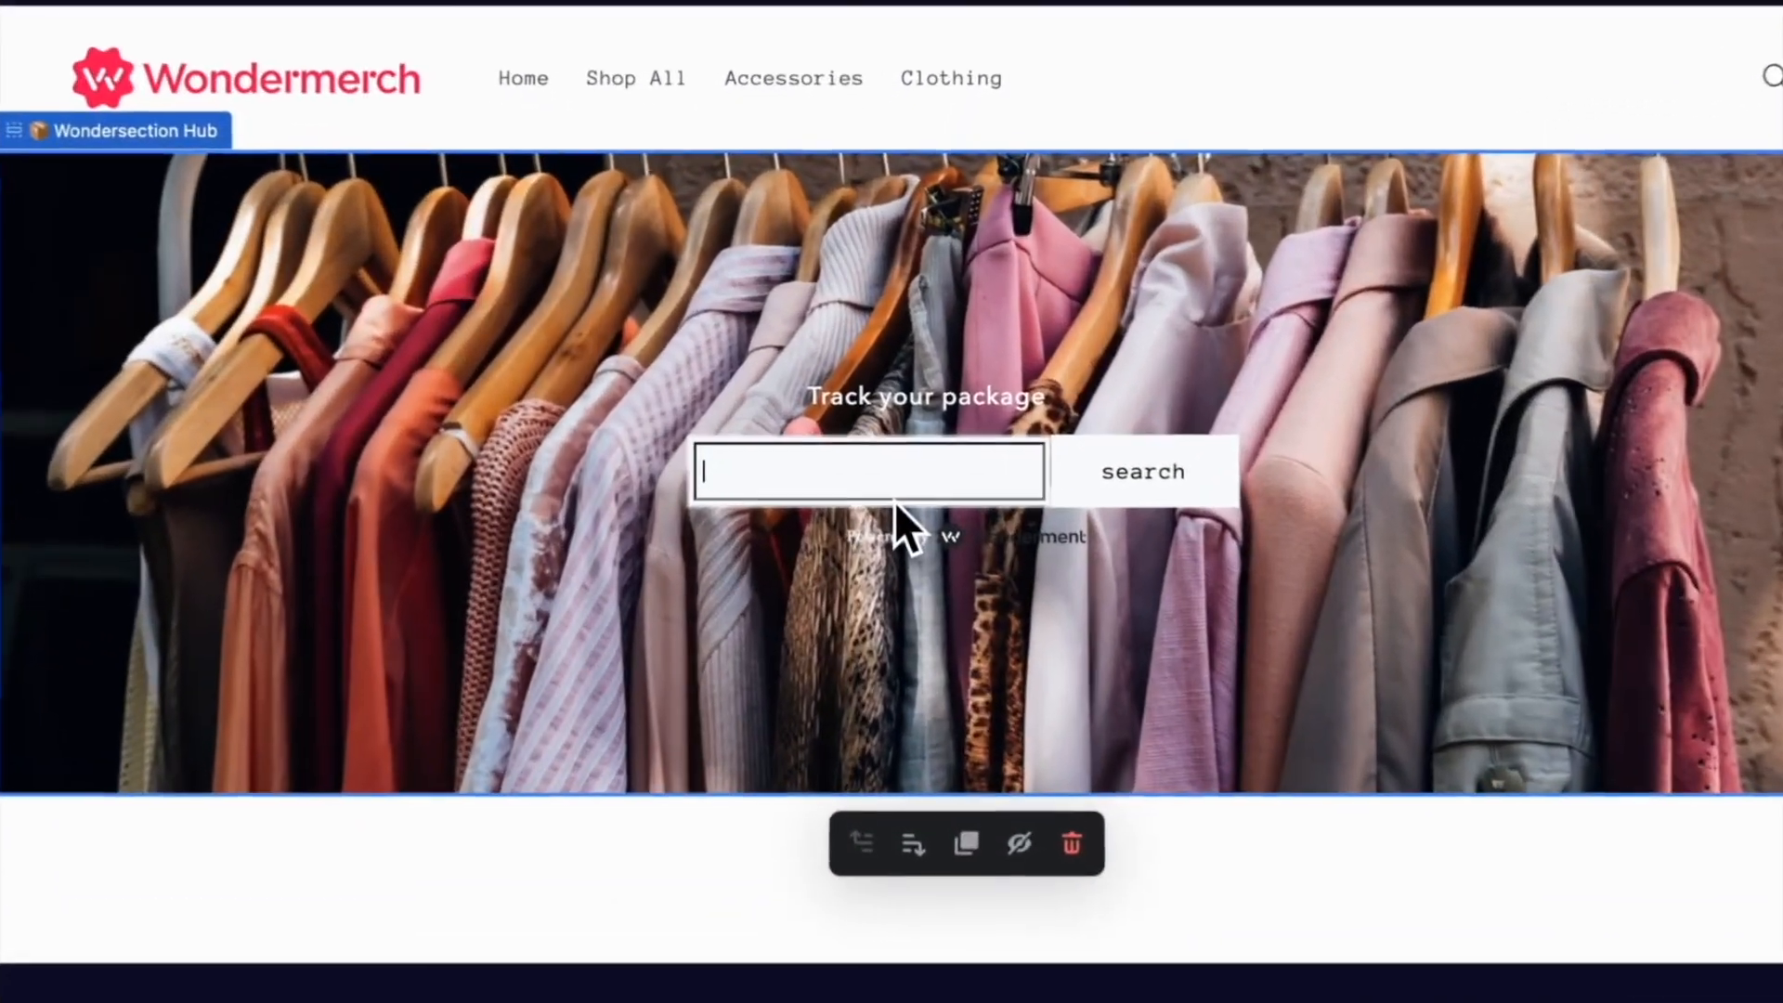
pyautogui.write('preview')
pyautogui.press('Return')
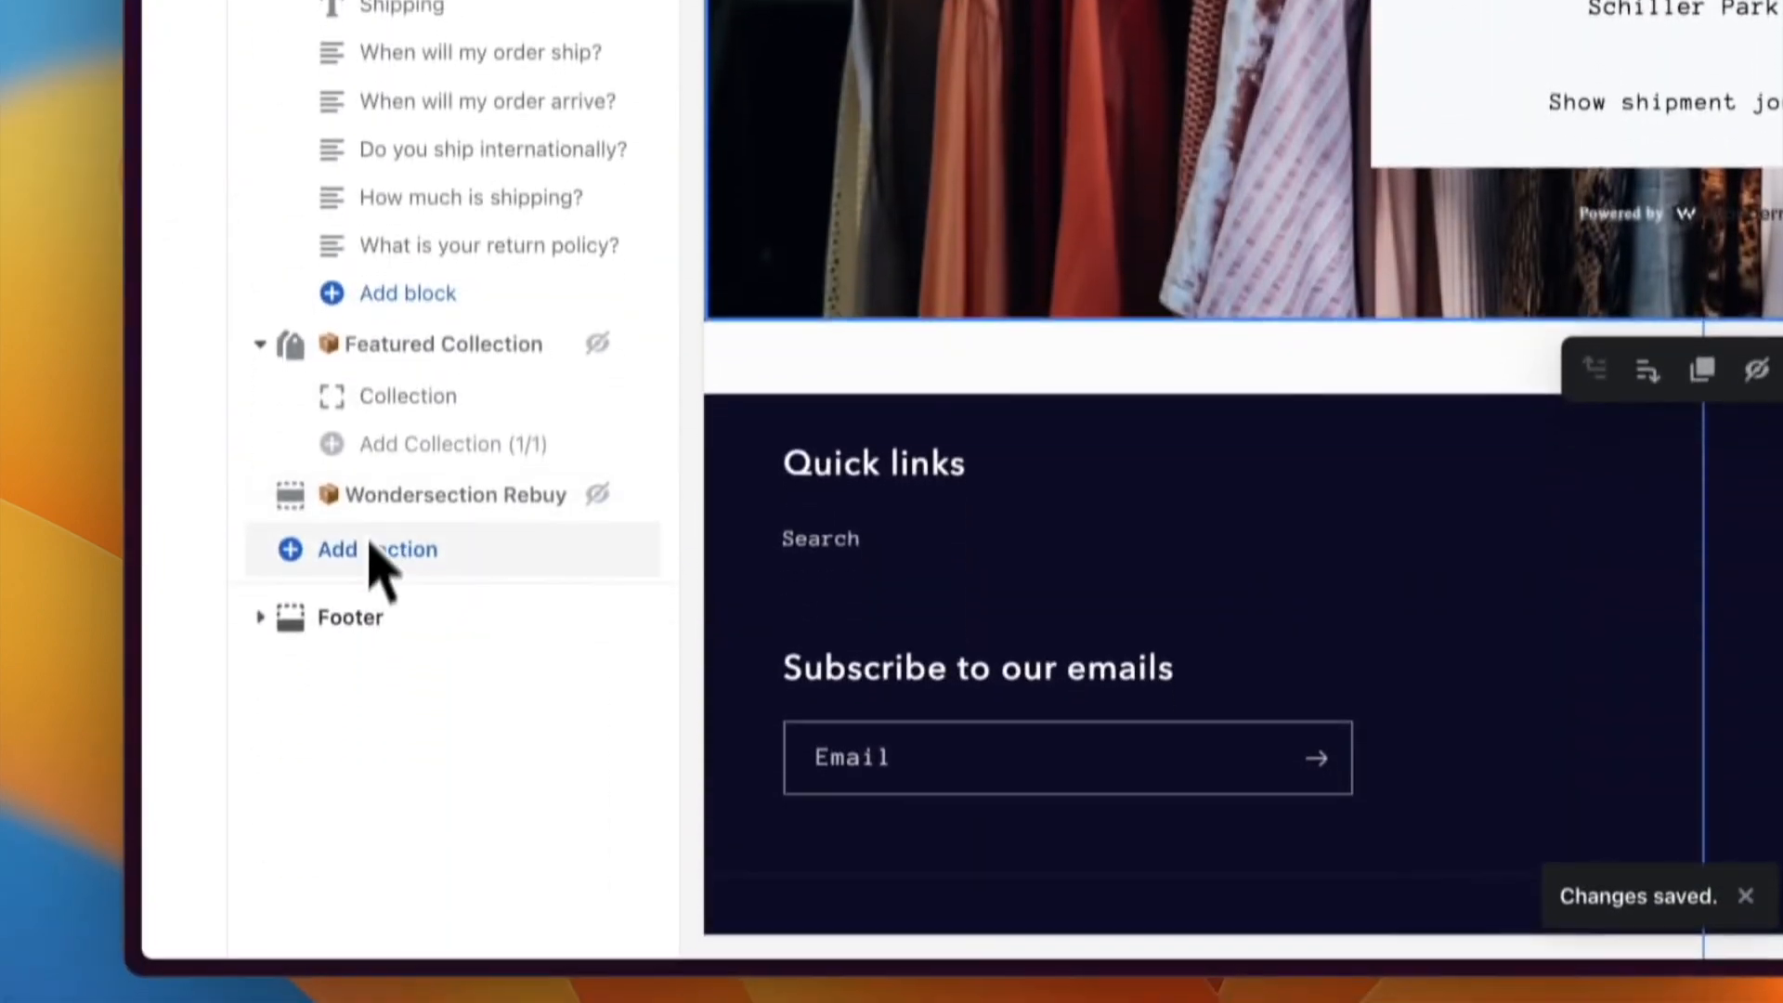
# - Add an Image banner section to the tracking template and change its heading to "Order Tracking"
pyautogui.click(371, 549)
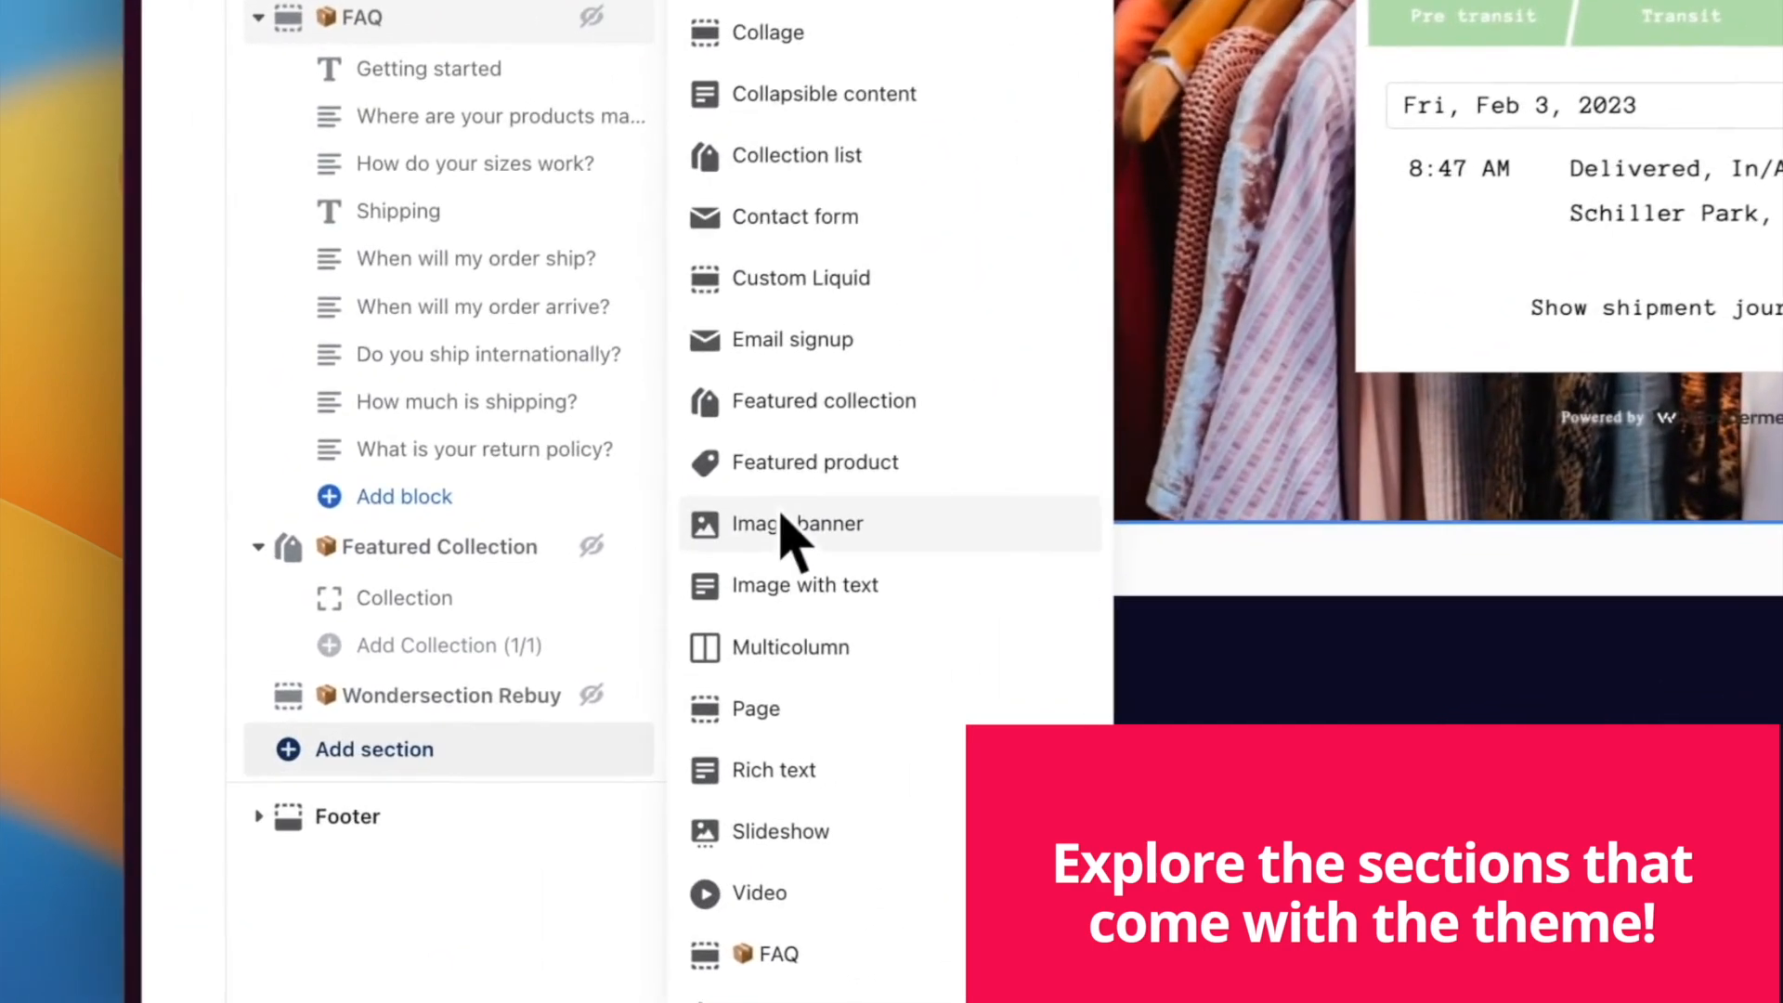
pyautogui.click(784, 522)
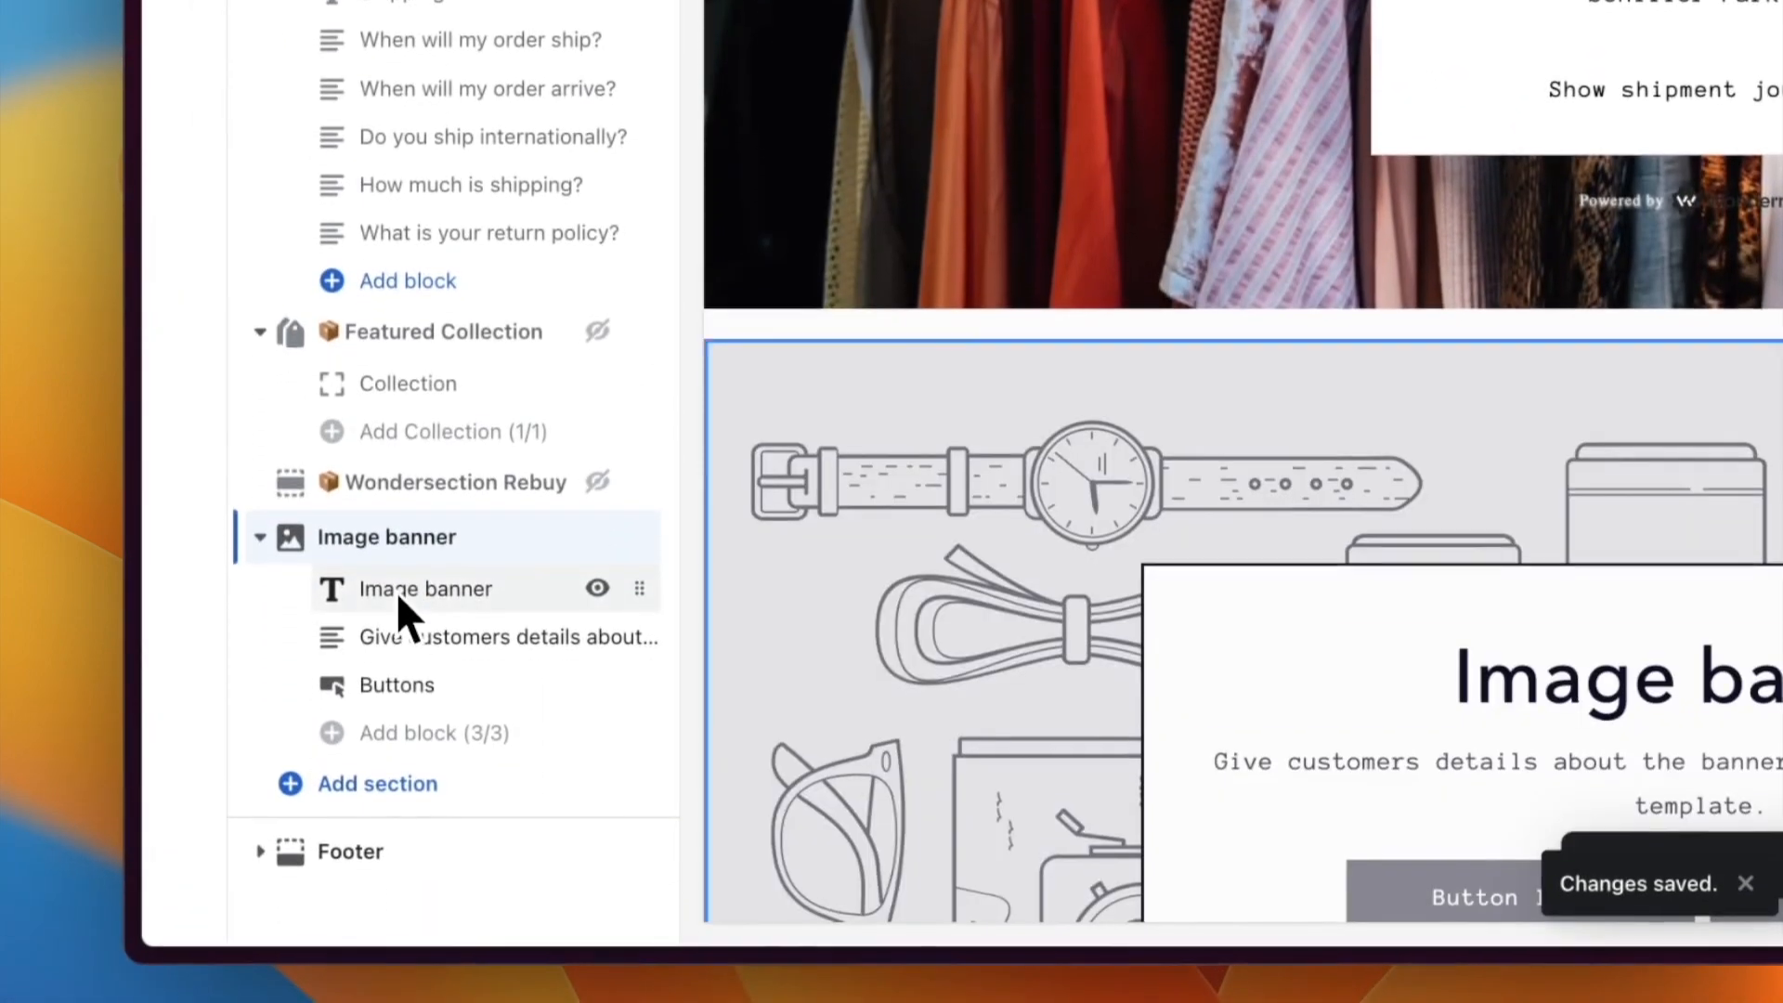
pyautogui.click(397, 599)
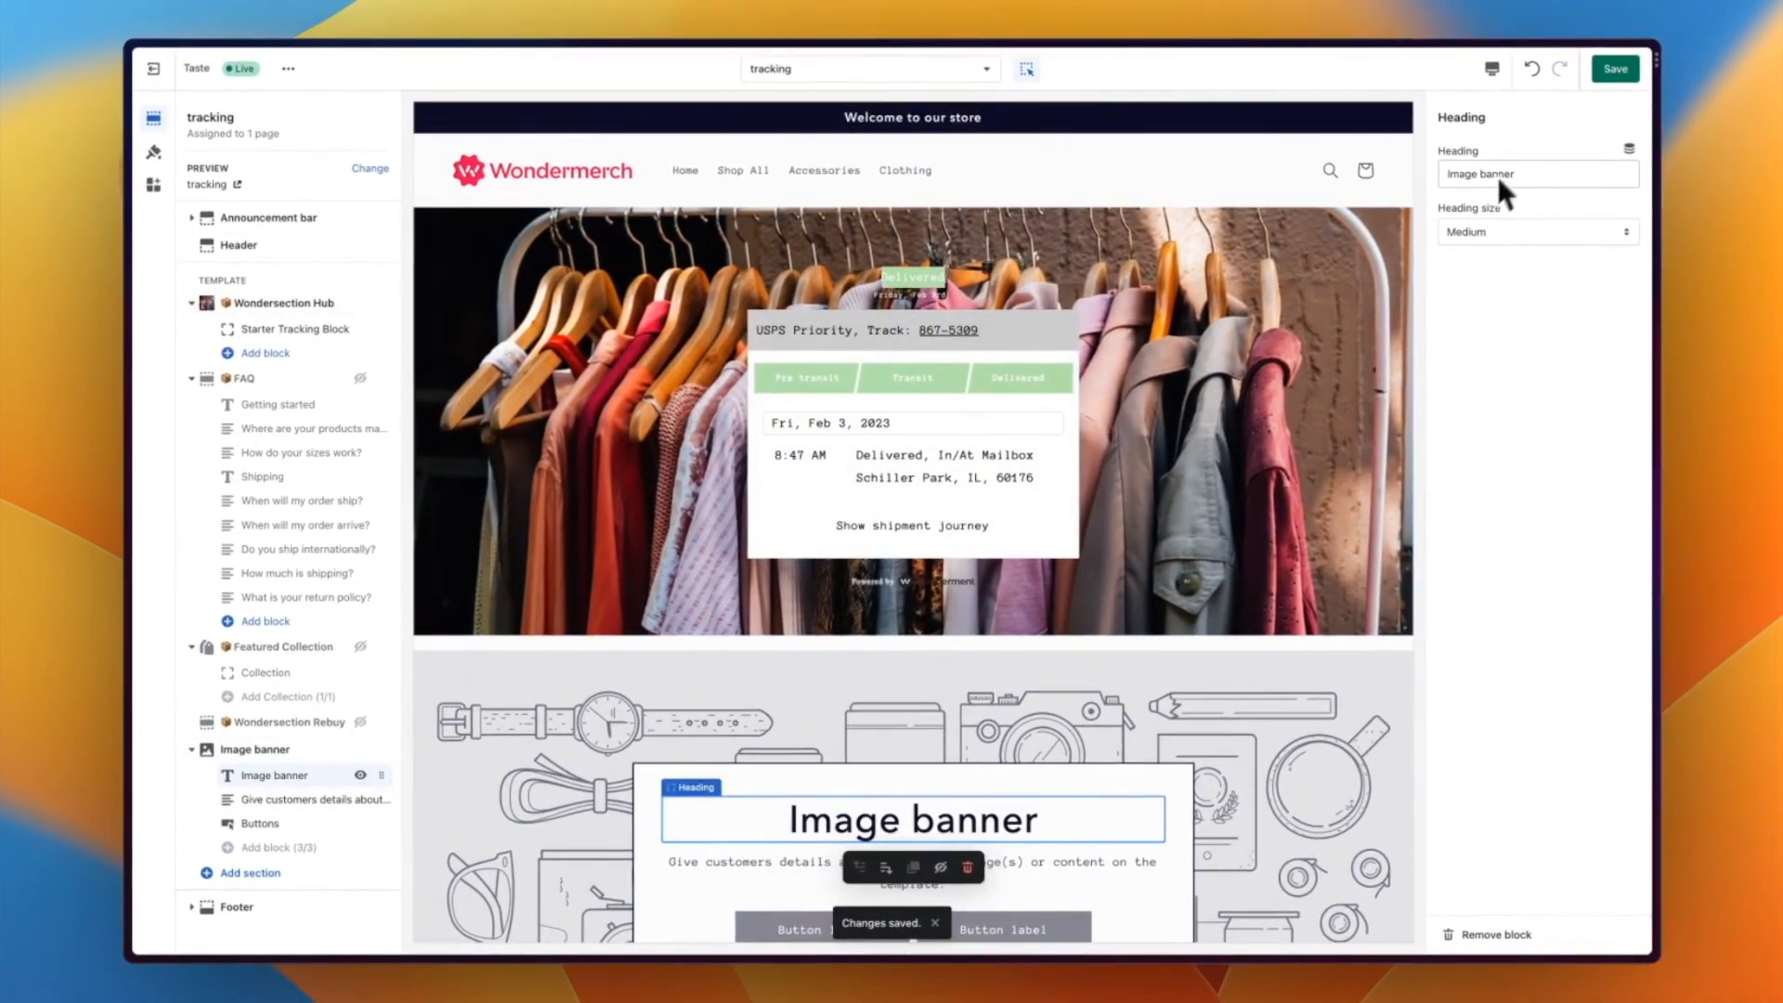
pyautogui.tripleClick(1517, 158)
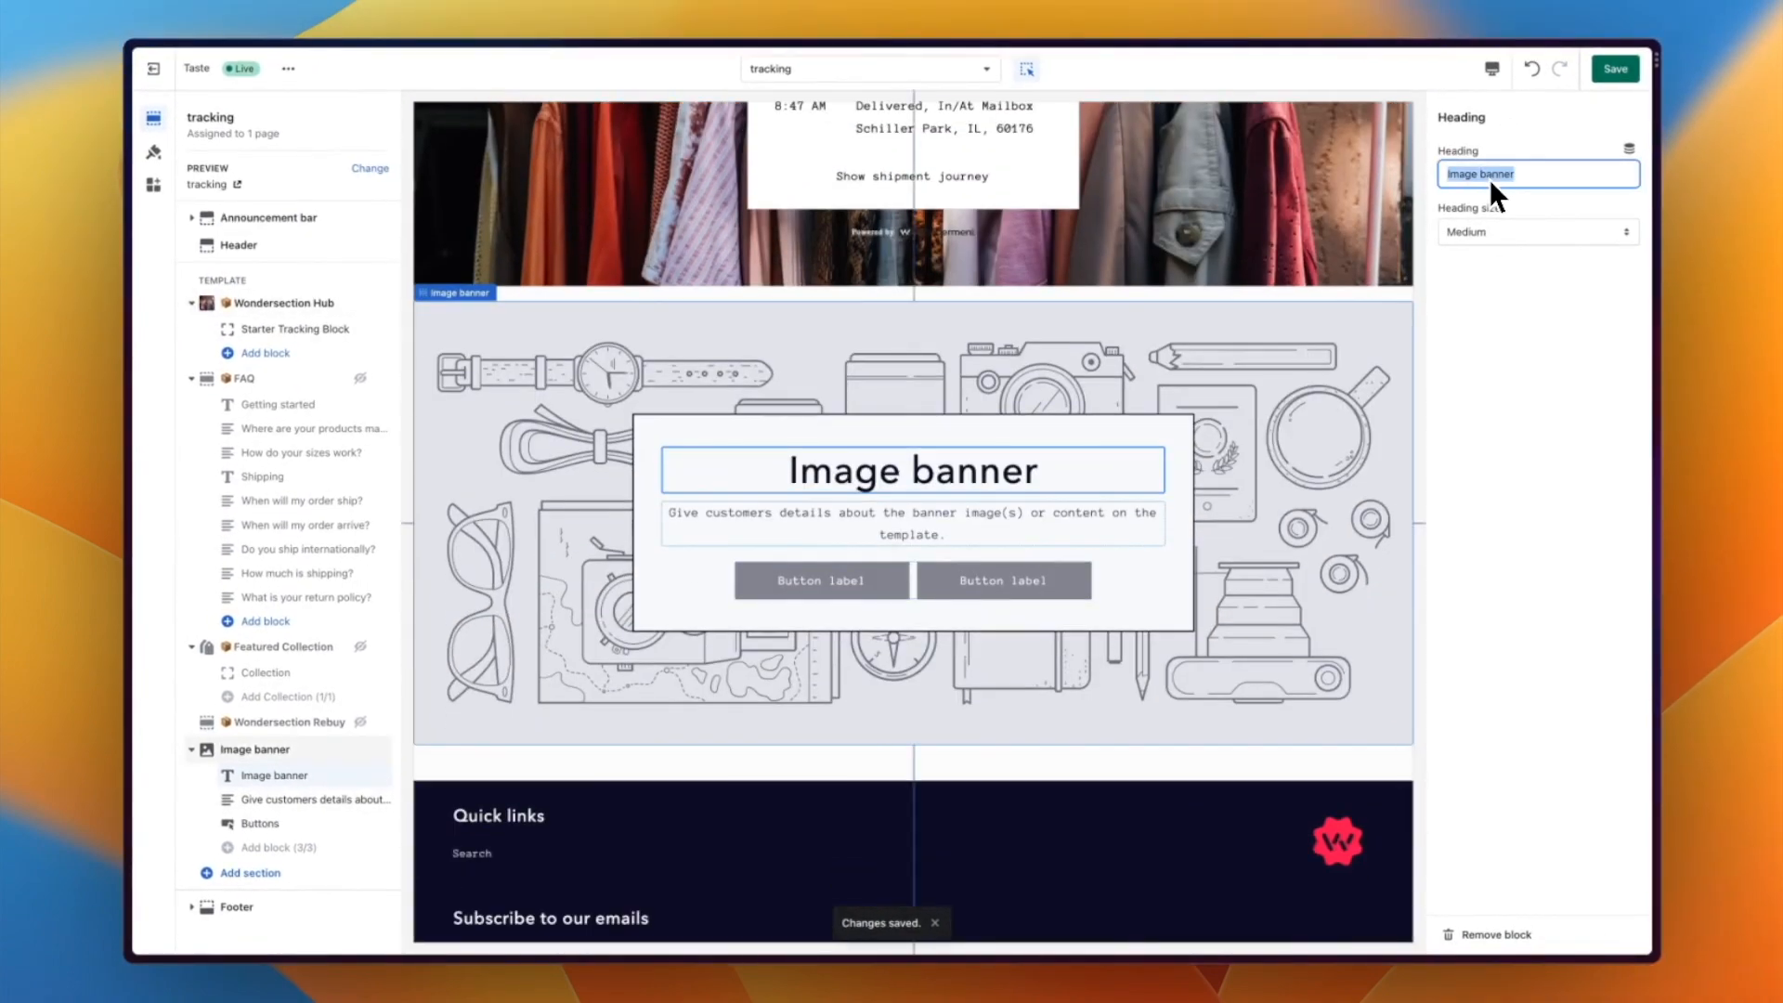
pyautogui.write('Order Tracking')
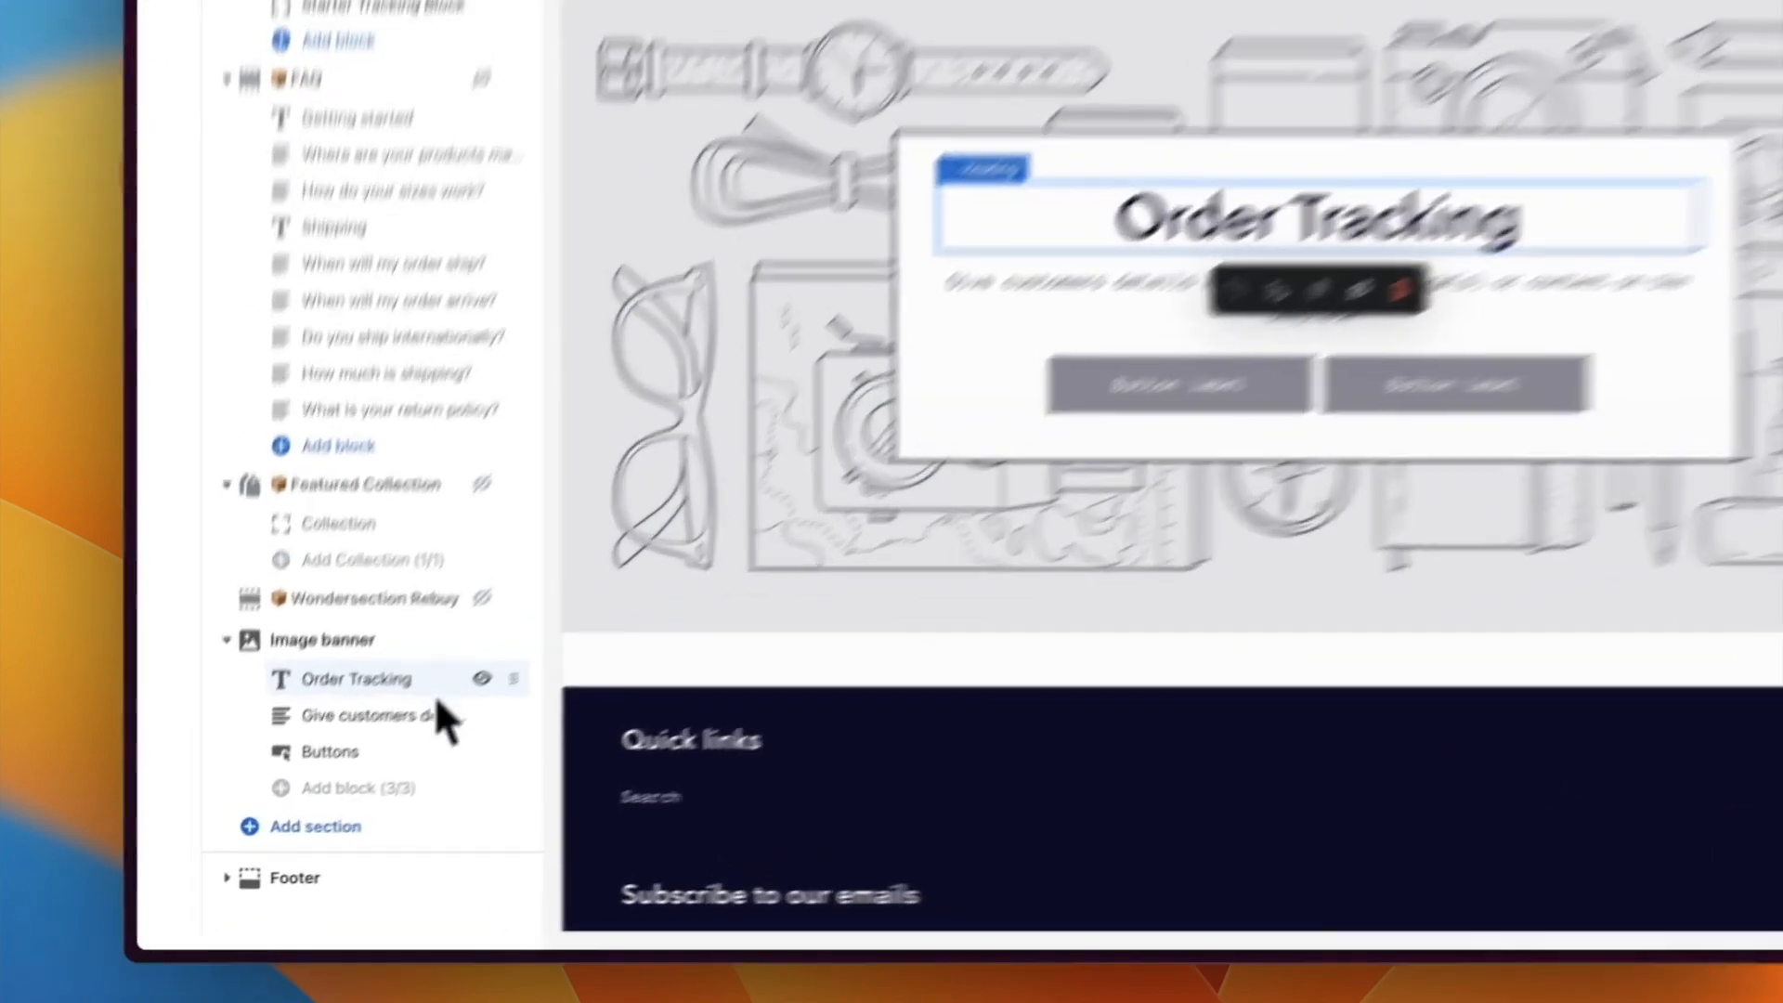
# - Hide the image banner's description text and buttons blocks, and move the Image banner section above the Wondersection Hub
pyautogui.click(339, 805)
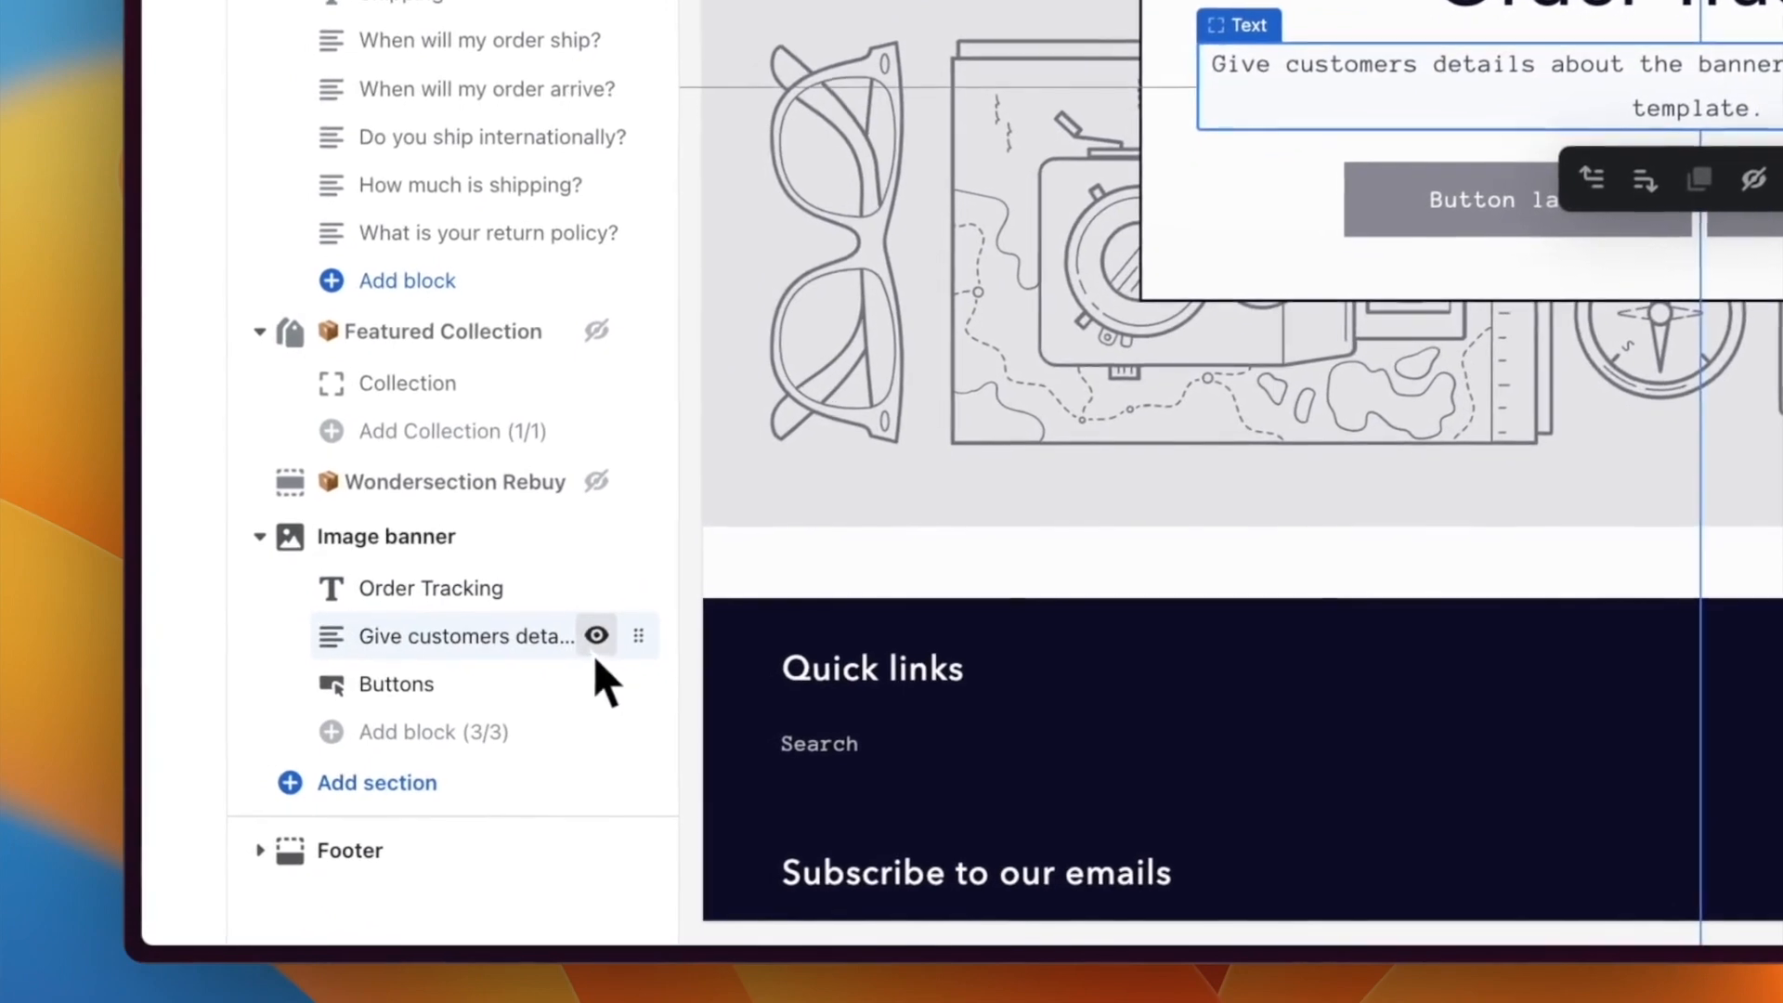
pyautogui.click(586, 642)
pyautogui.click(600, 692)
pyautogui.click(597, 683)
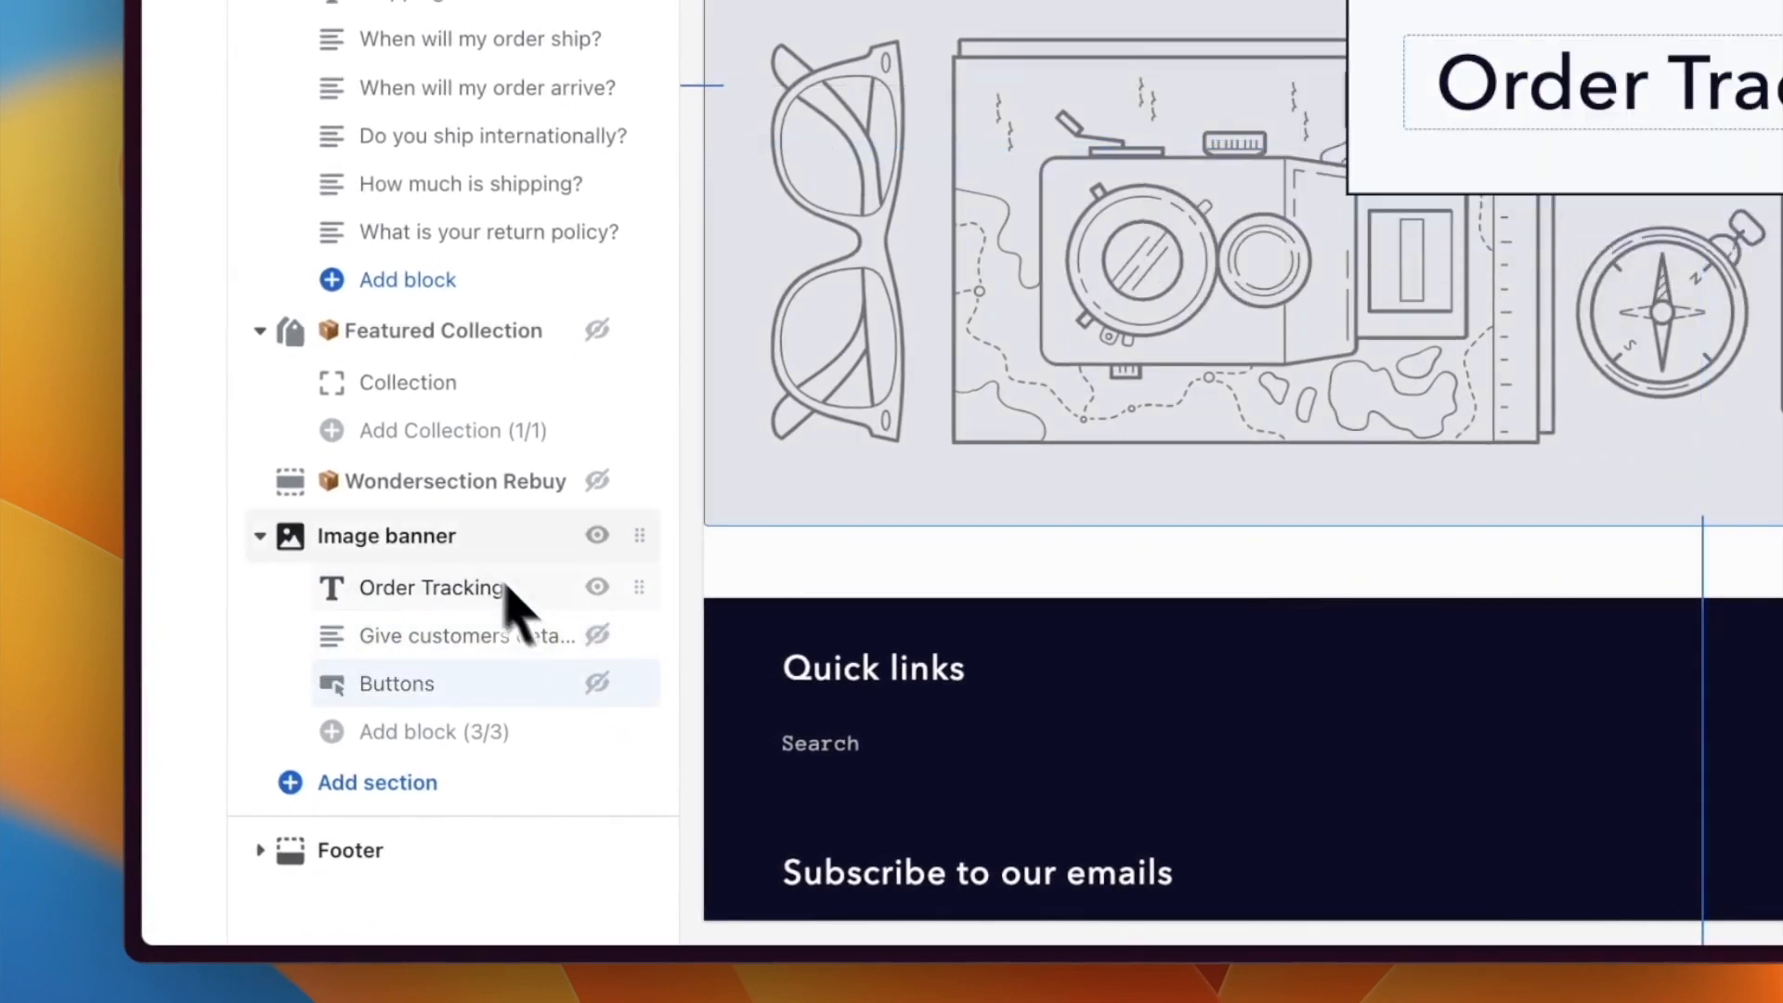
pyautogui.moveTo(638, 536); pyautogui.dragTo(498, 517)
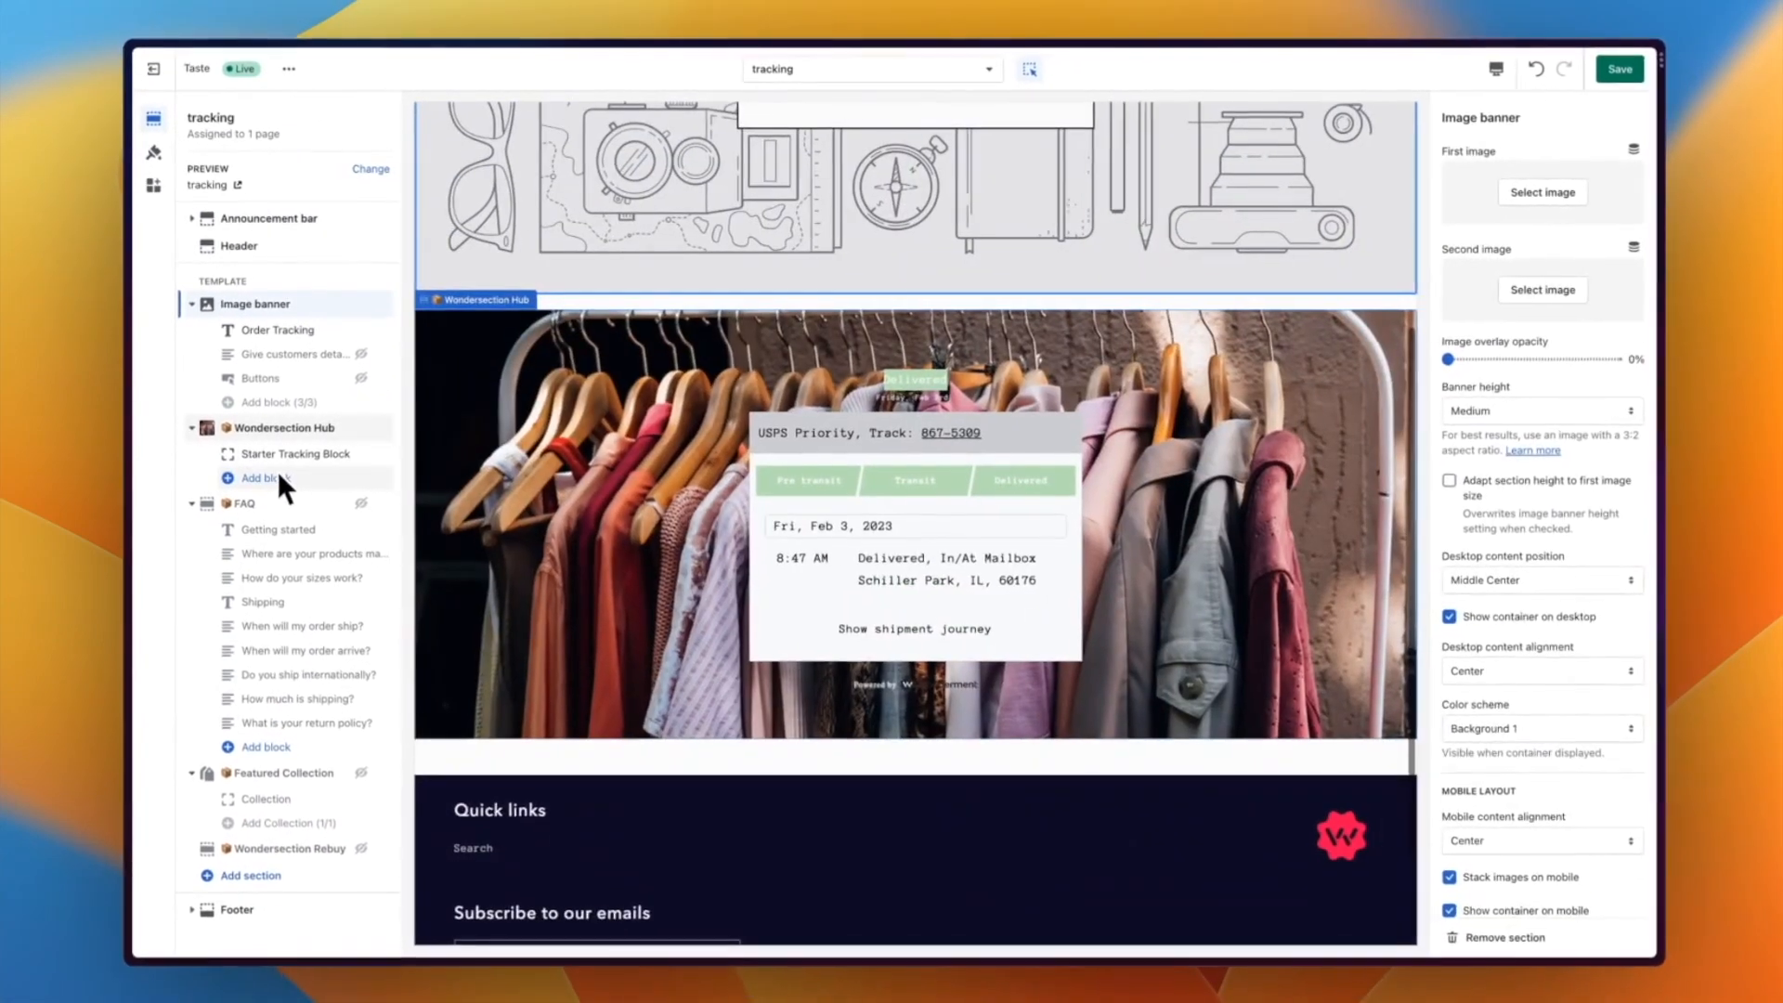
# - Set the image banner's height to Small and use the metal clothing rack photo as its first image
pyautogui.click(1595, 413)
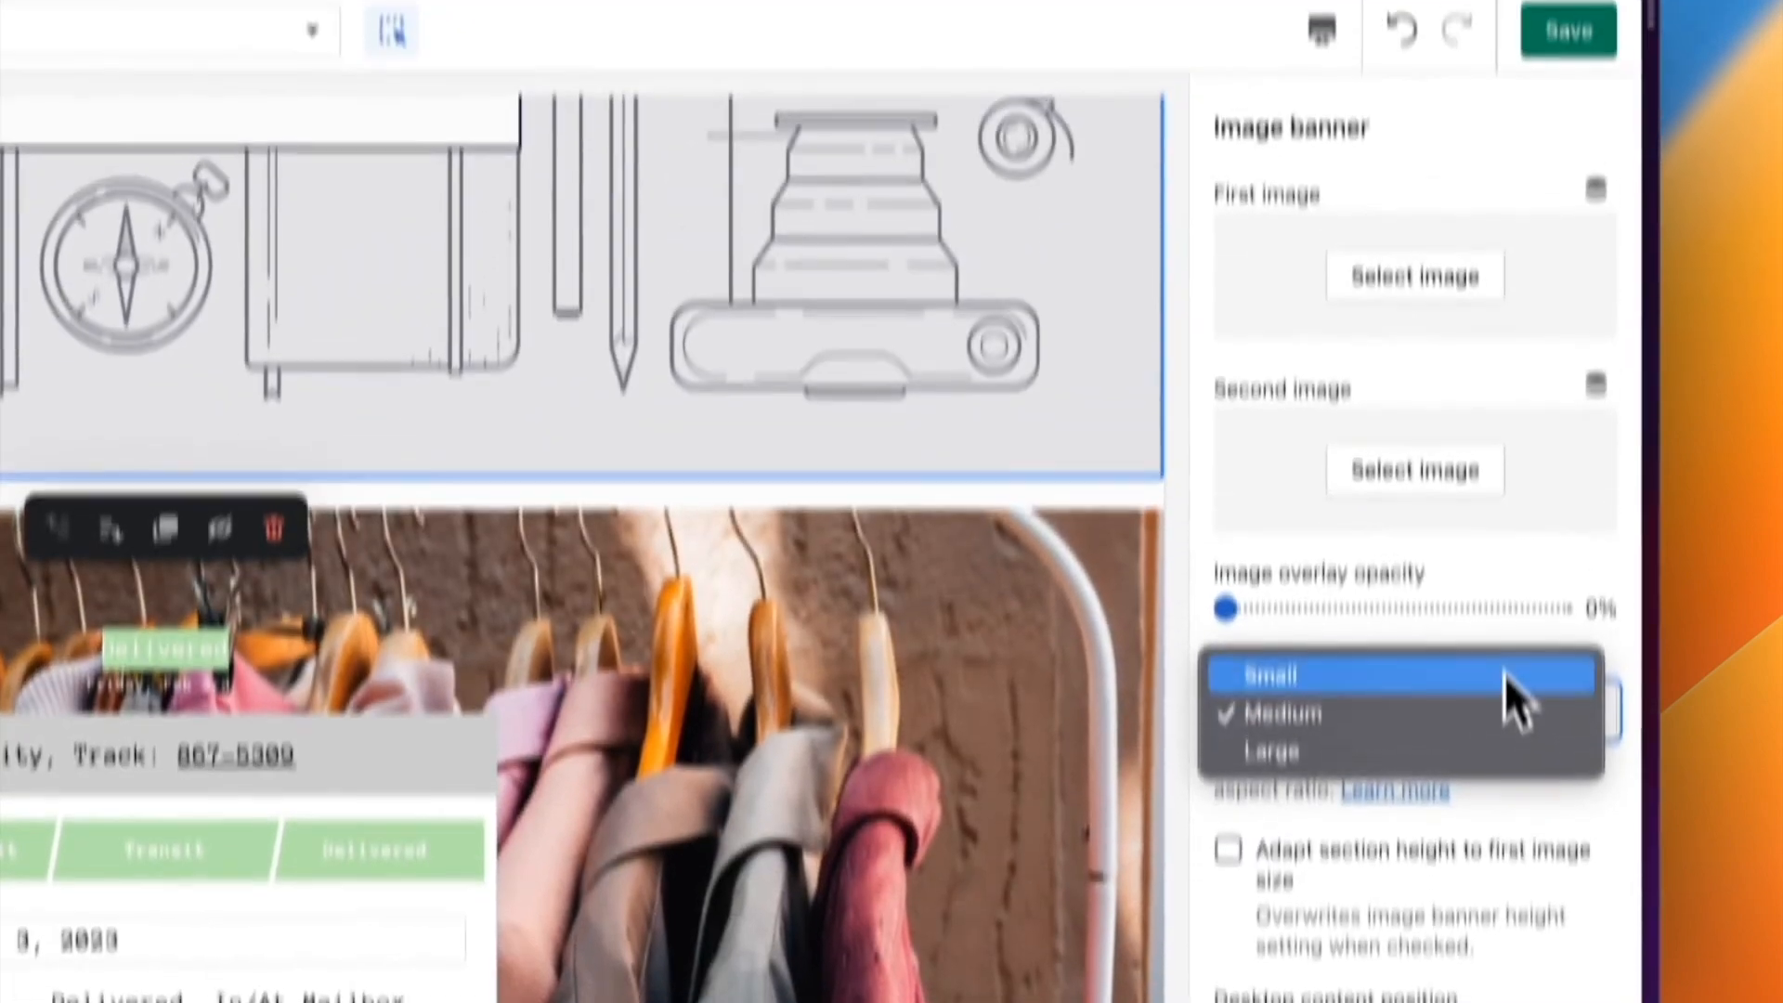
pyautogui.click(1522, 474)
pyautogui.click(1428, 357)
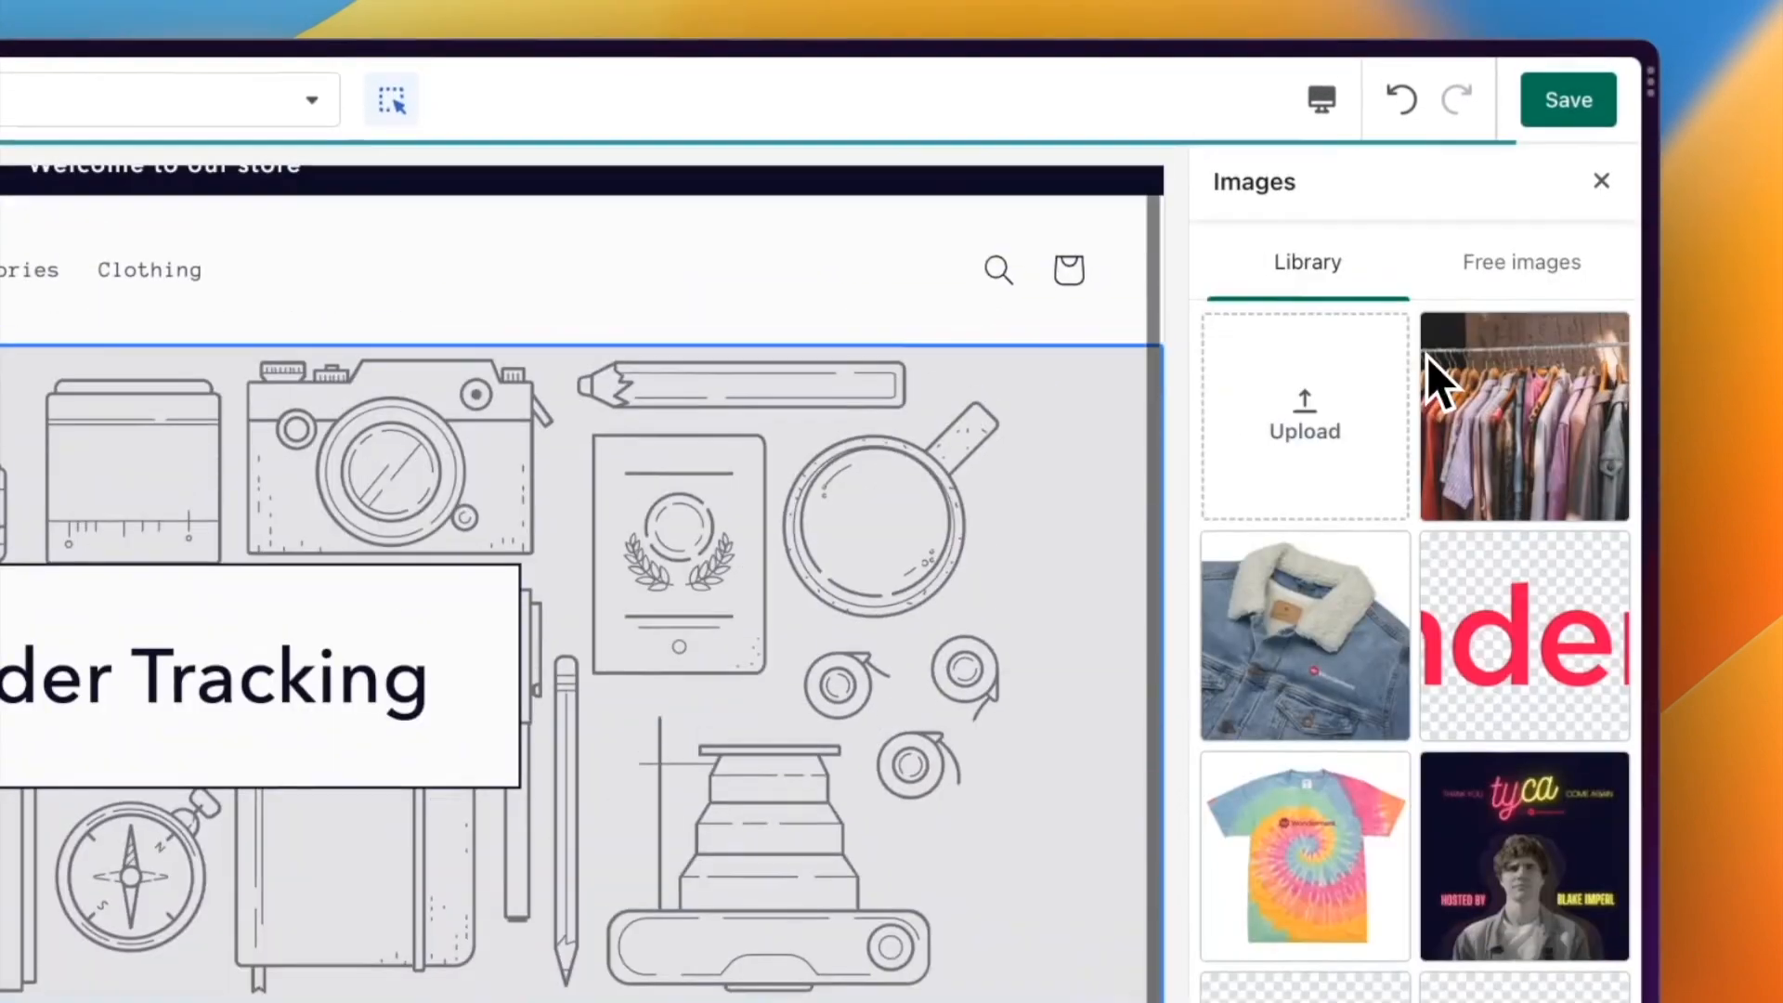
pyautogui.click(1562, 371)
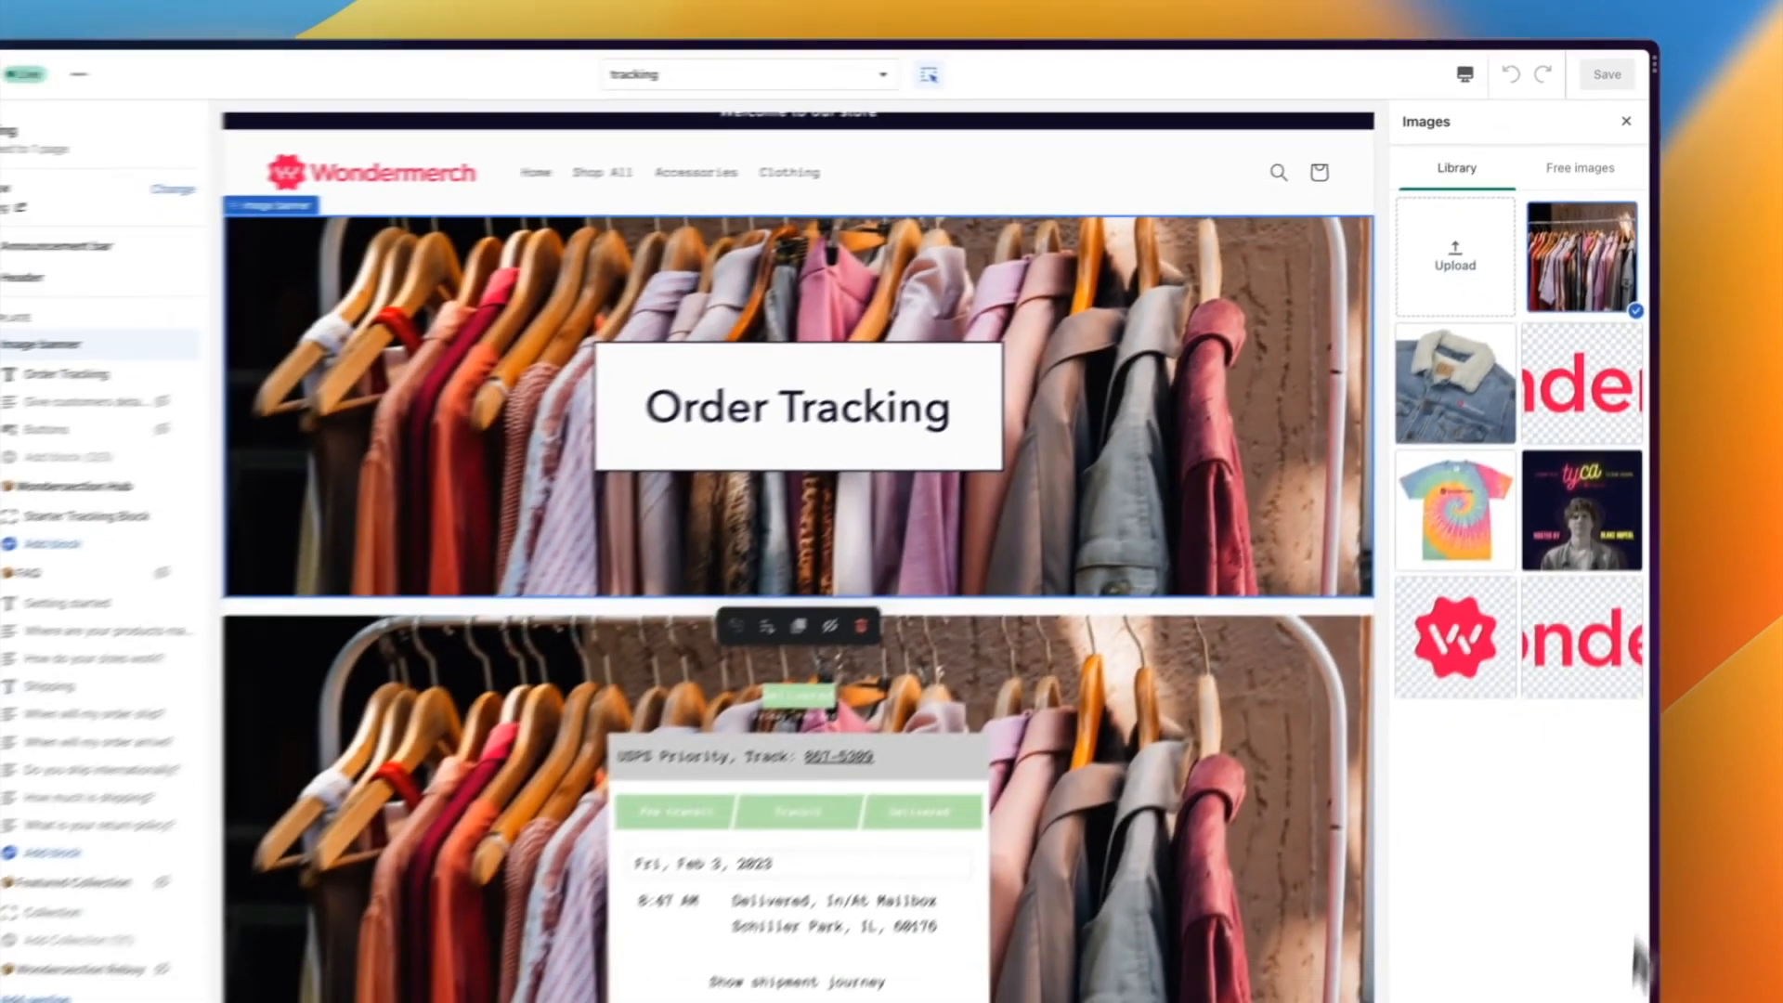
pyautogui.click(1609, 957)
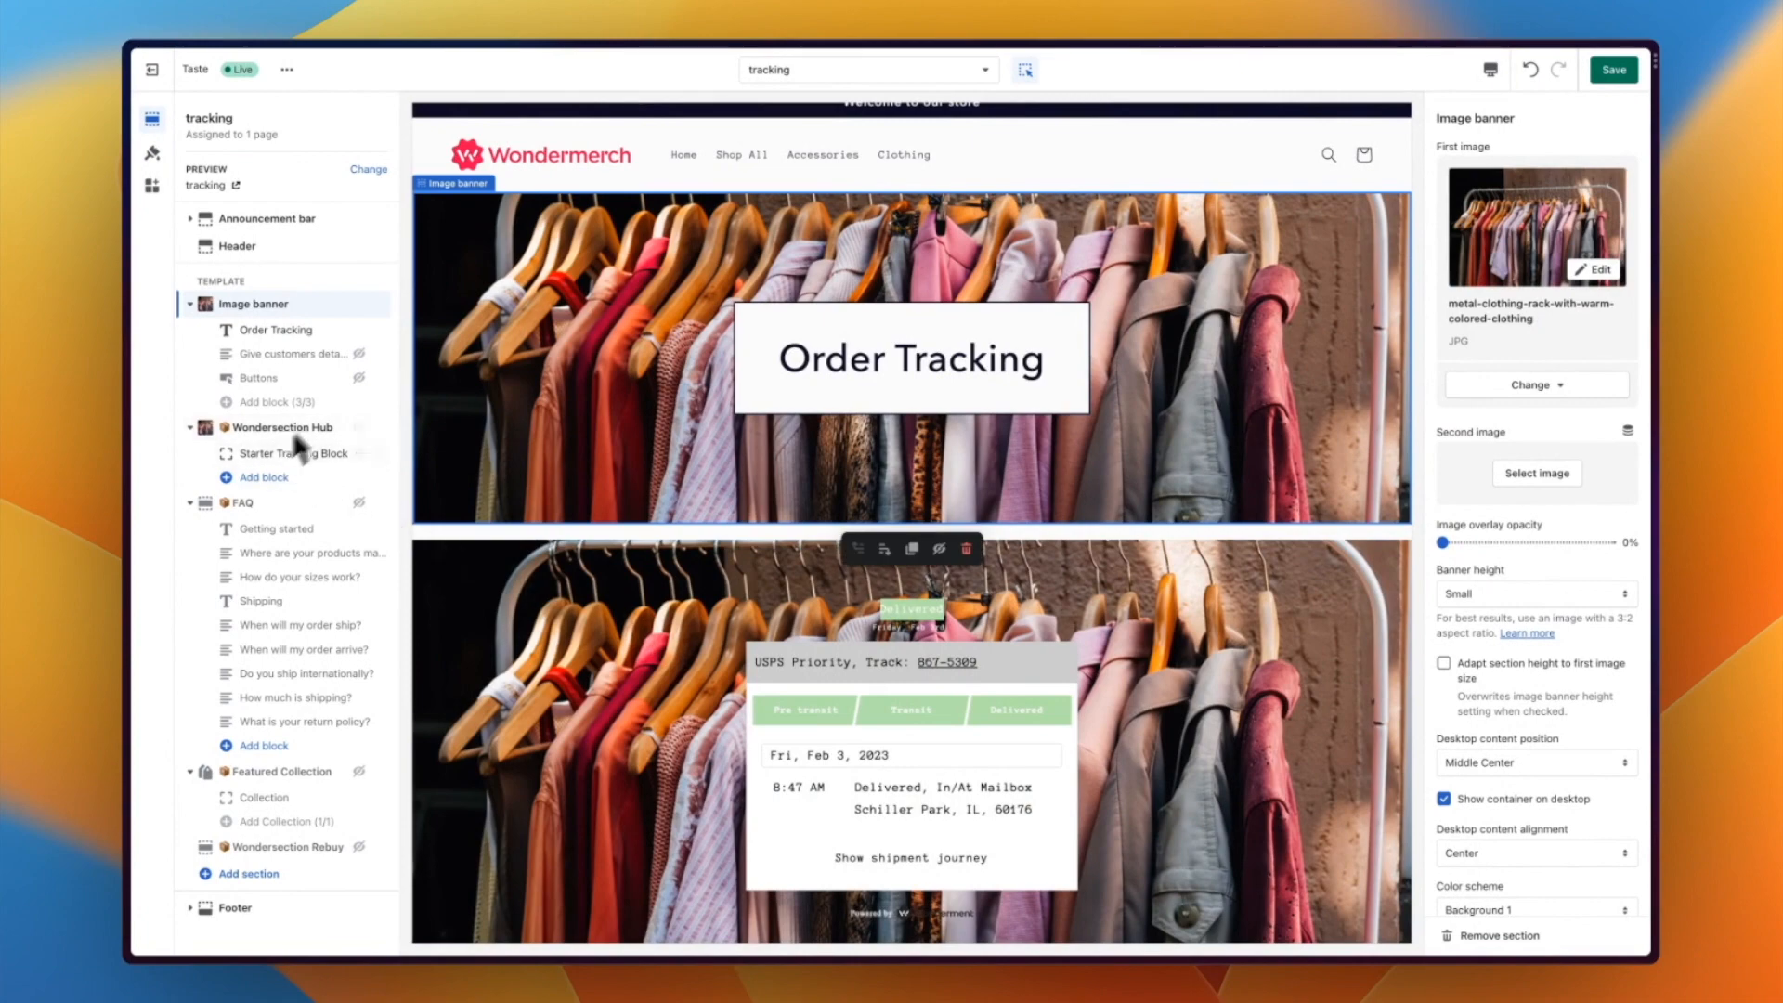
# - Hide the Wondersection Hub section and add the Wonder Block app section directly below the Image banner
pyautogui.click(359, 427)
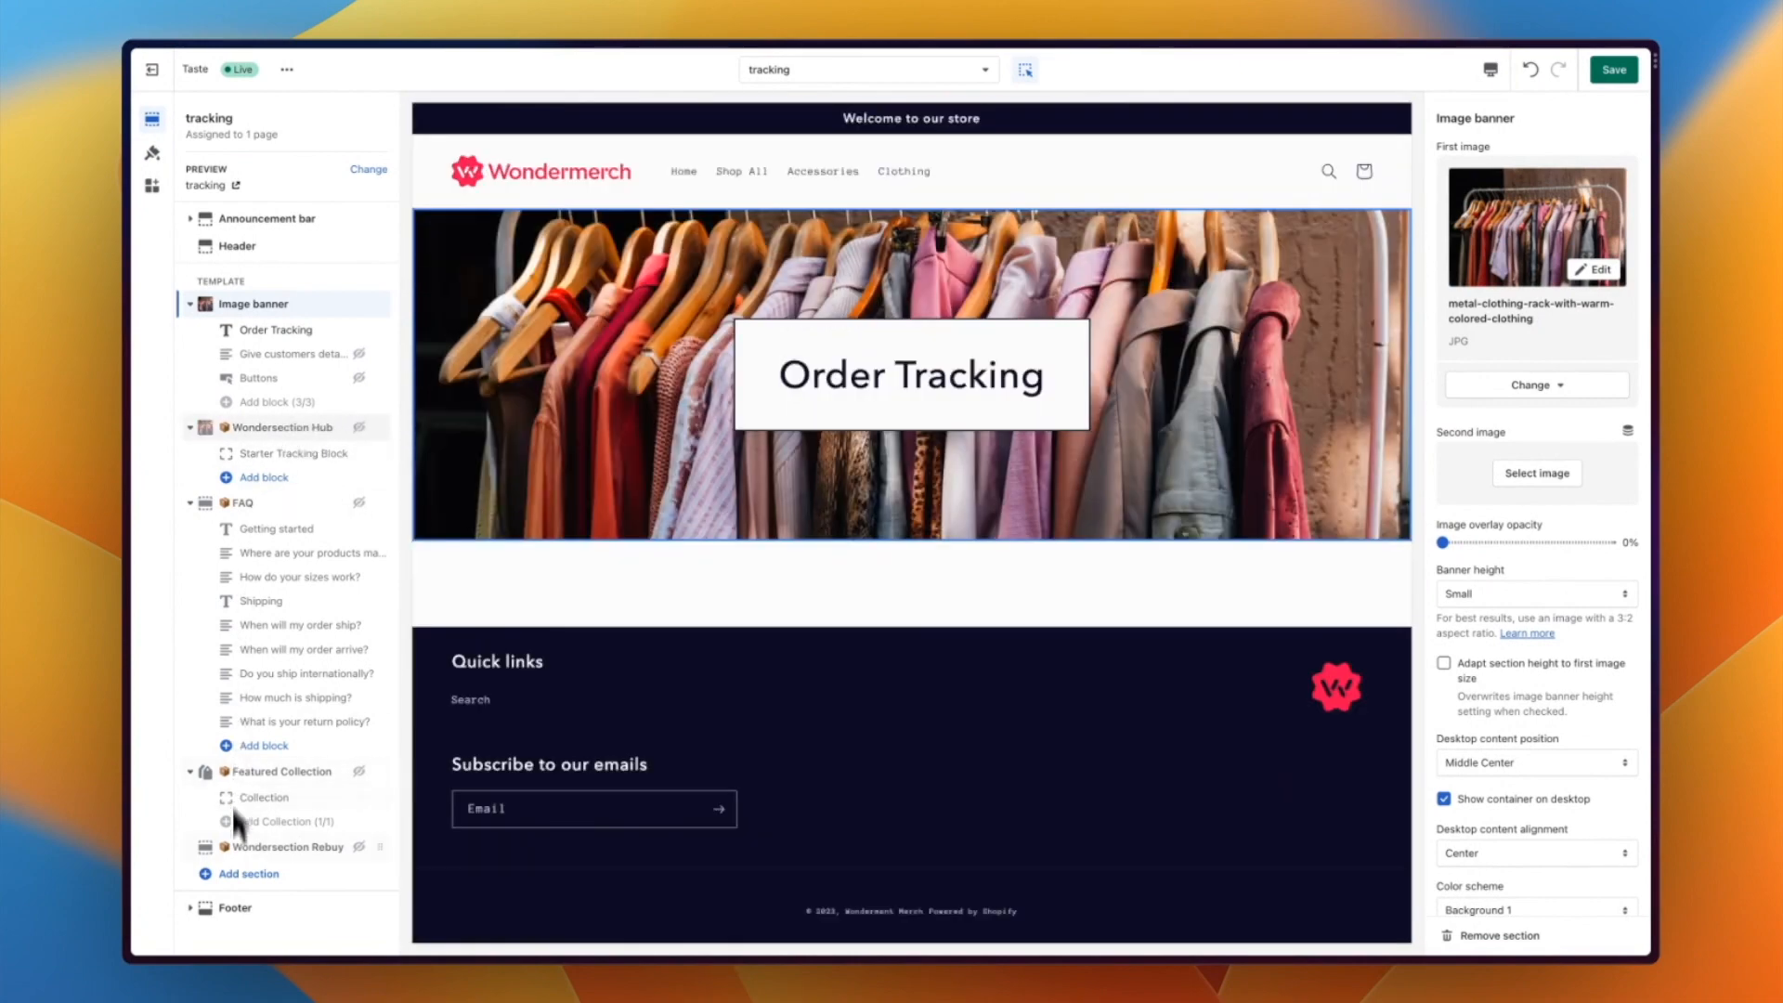
pyautogui.click(237, 874)
pyautogui.scroll(-3, 459, 922)
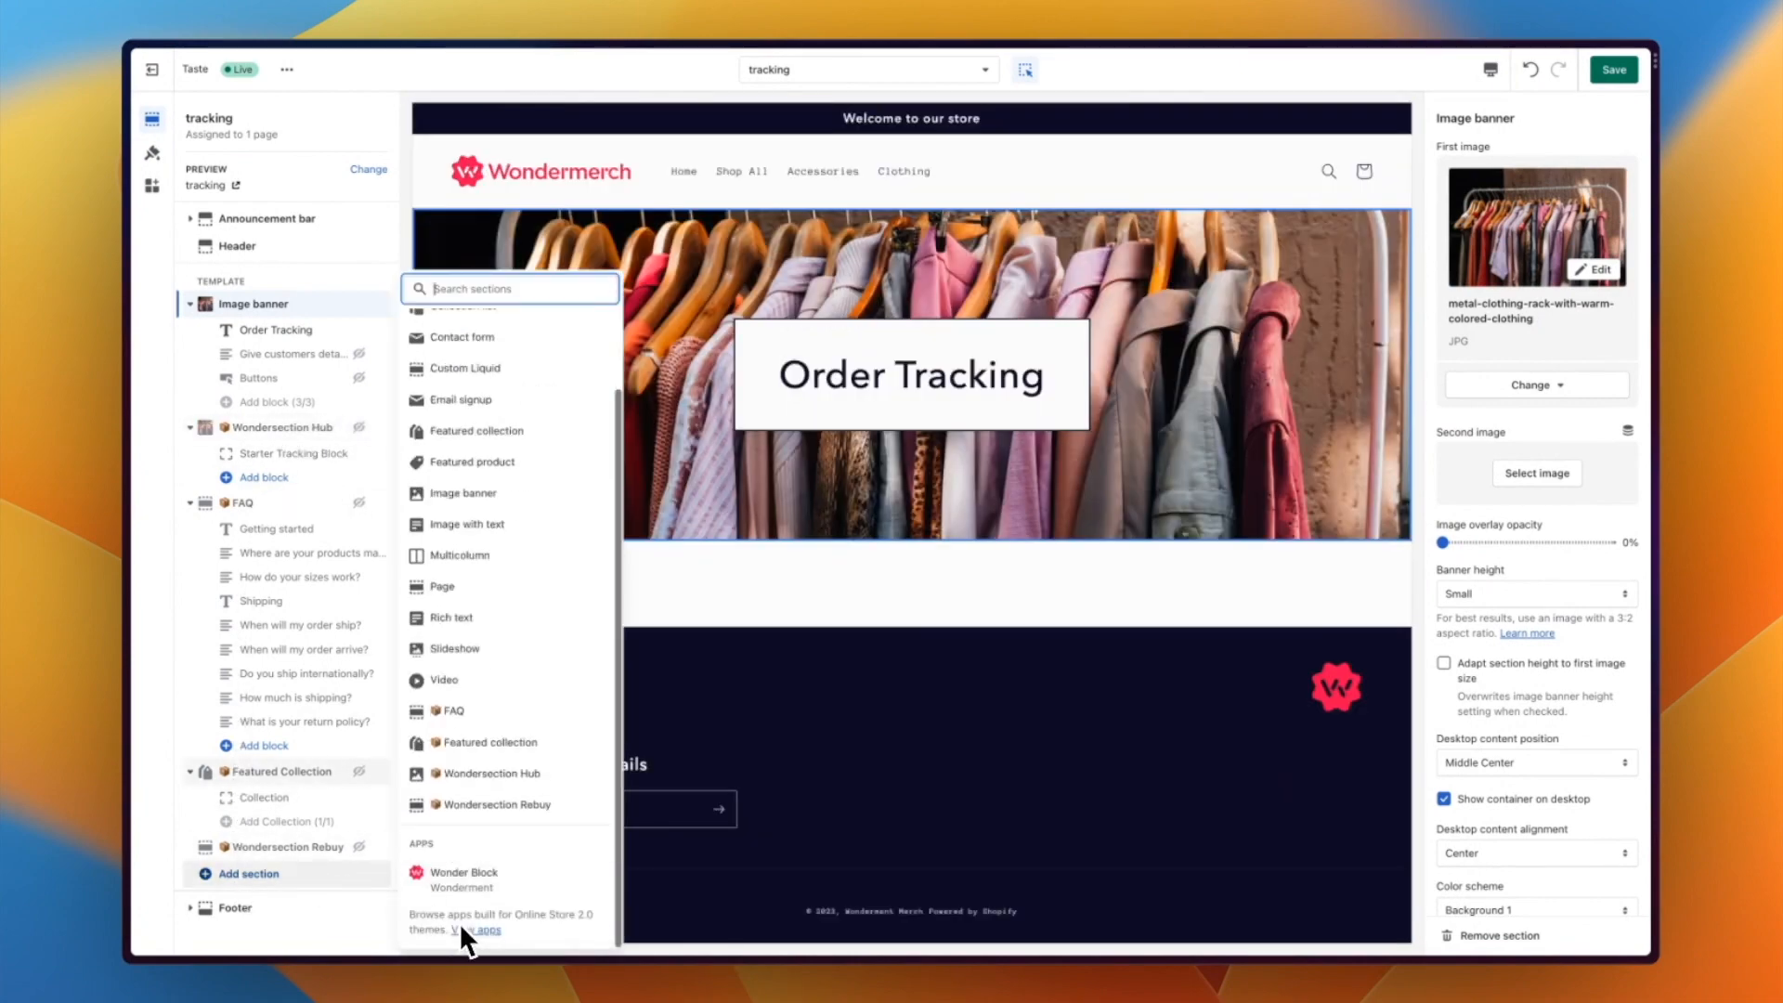
pyautogui.click(459, 878)
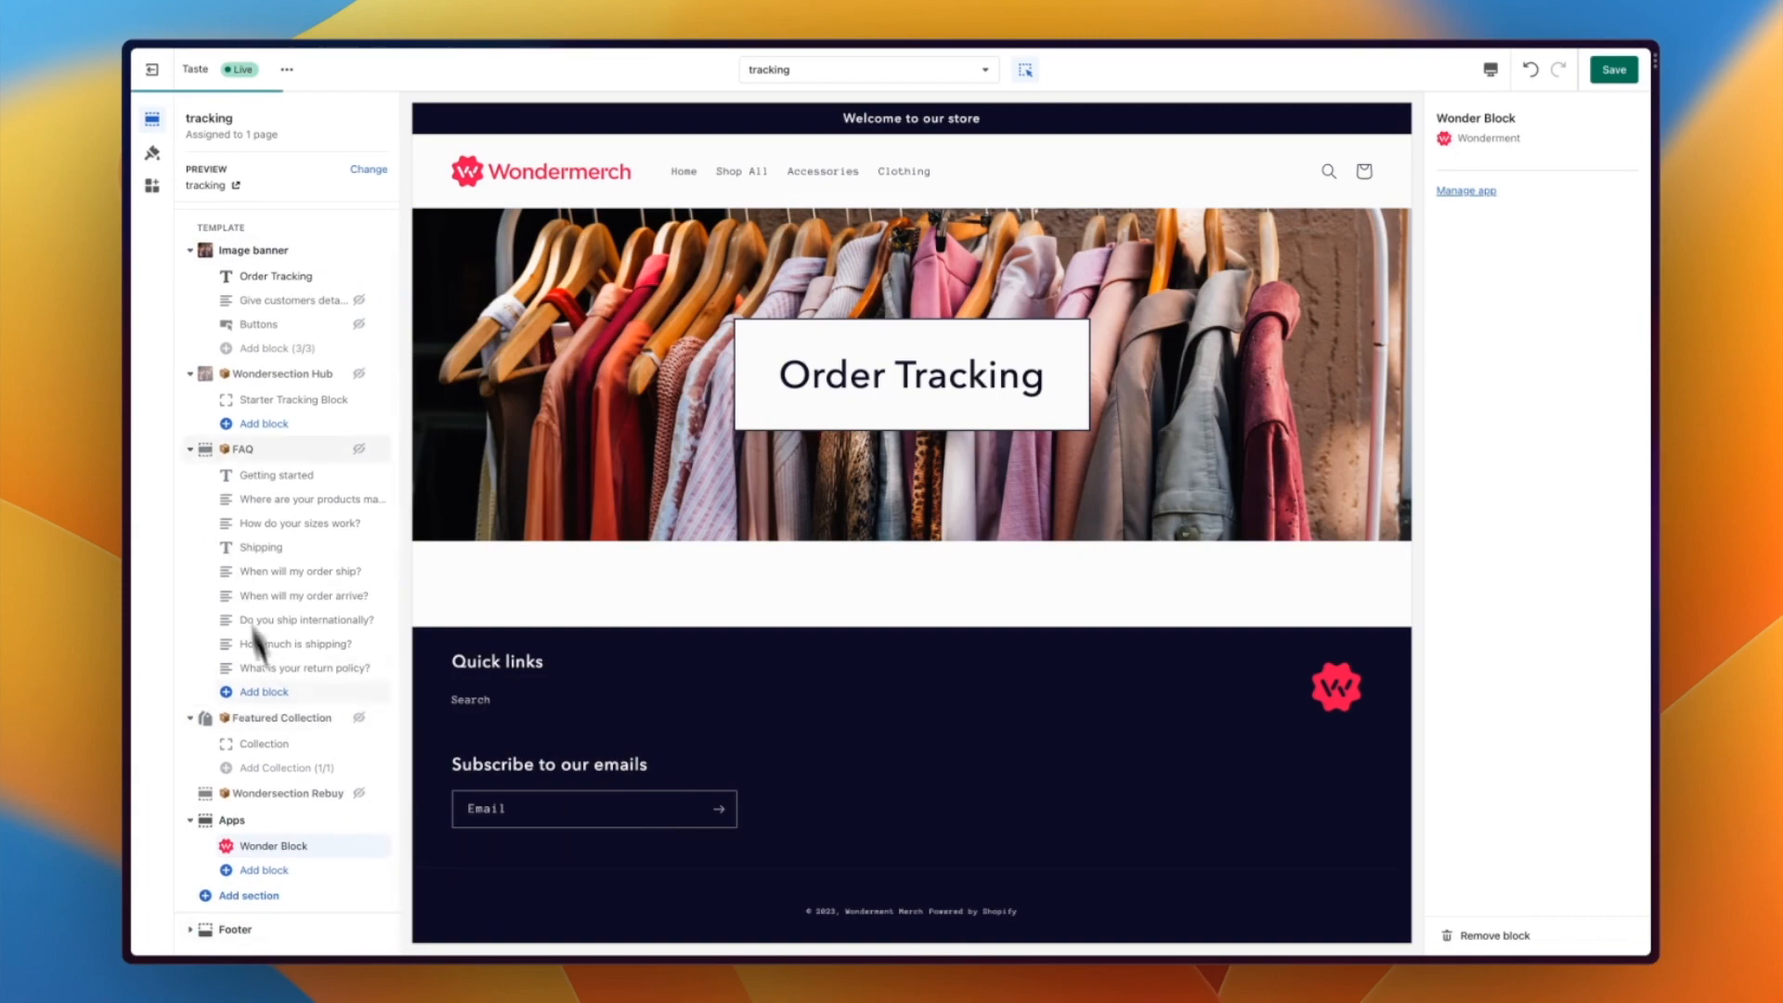
pyautogui.moveTo(378, 823); pyautogui.dragTo(295, 399)
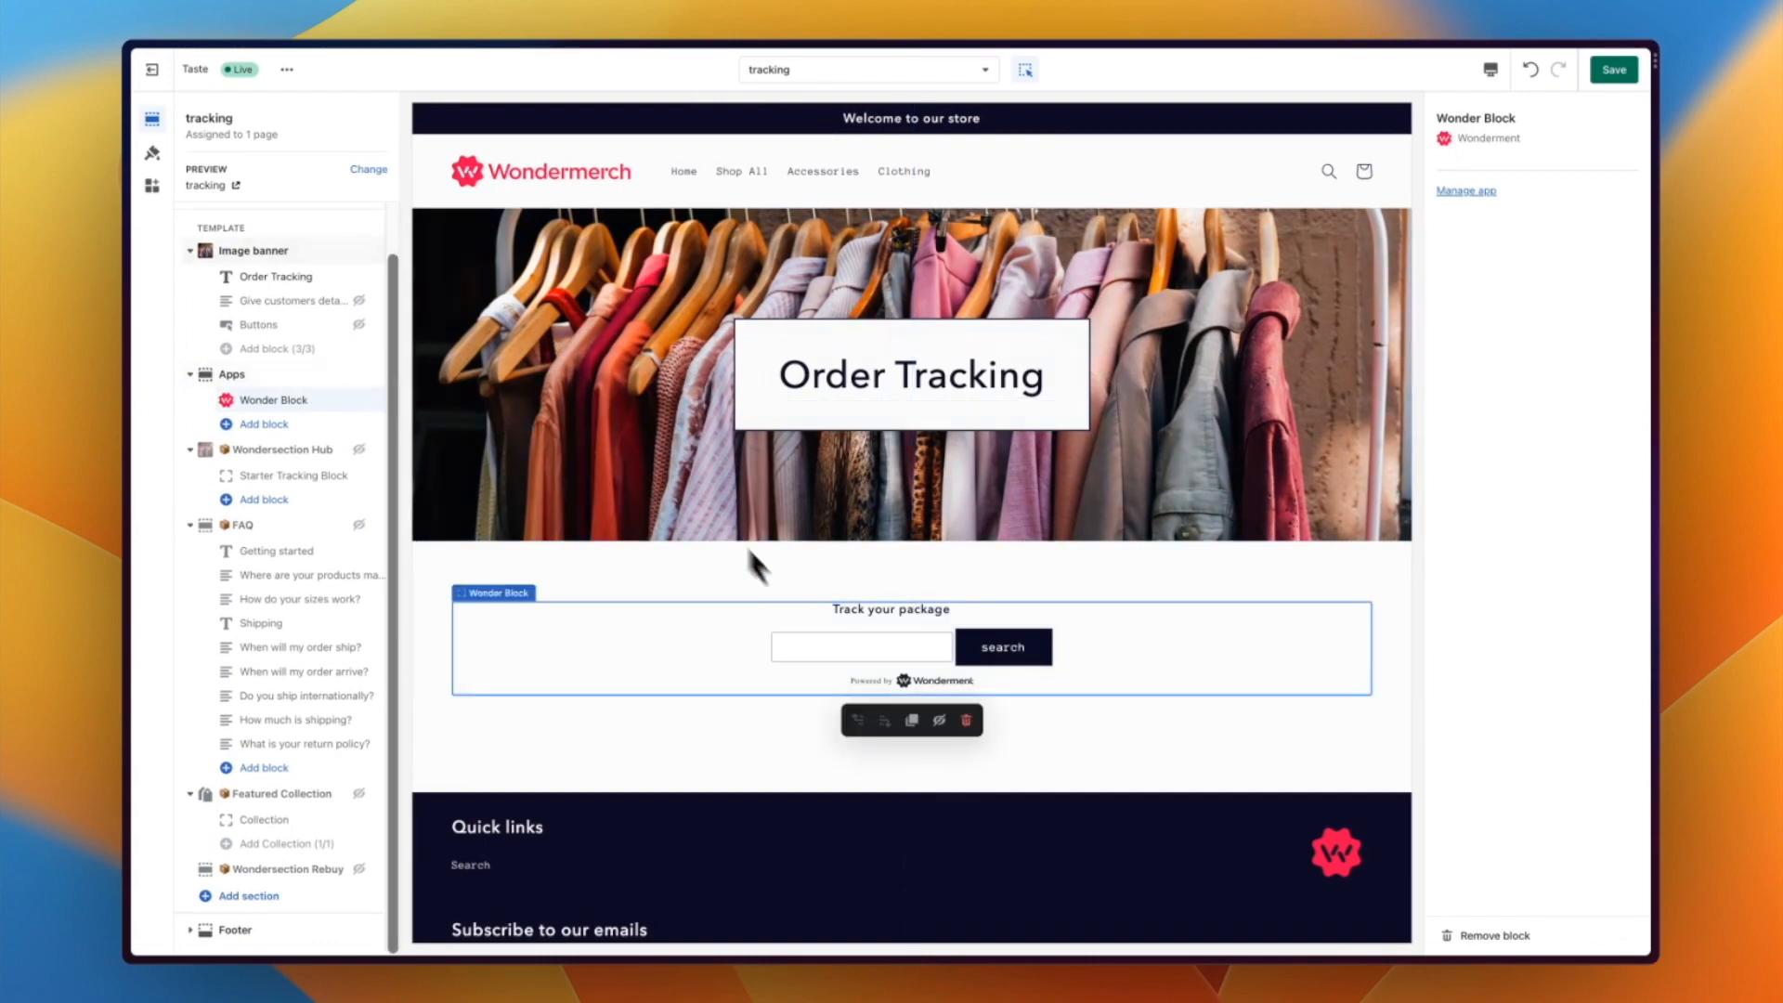
# - Test the Wonder Block's package tracking lookup by searching for "preview"
pyautogui.click(810, 648)
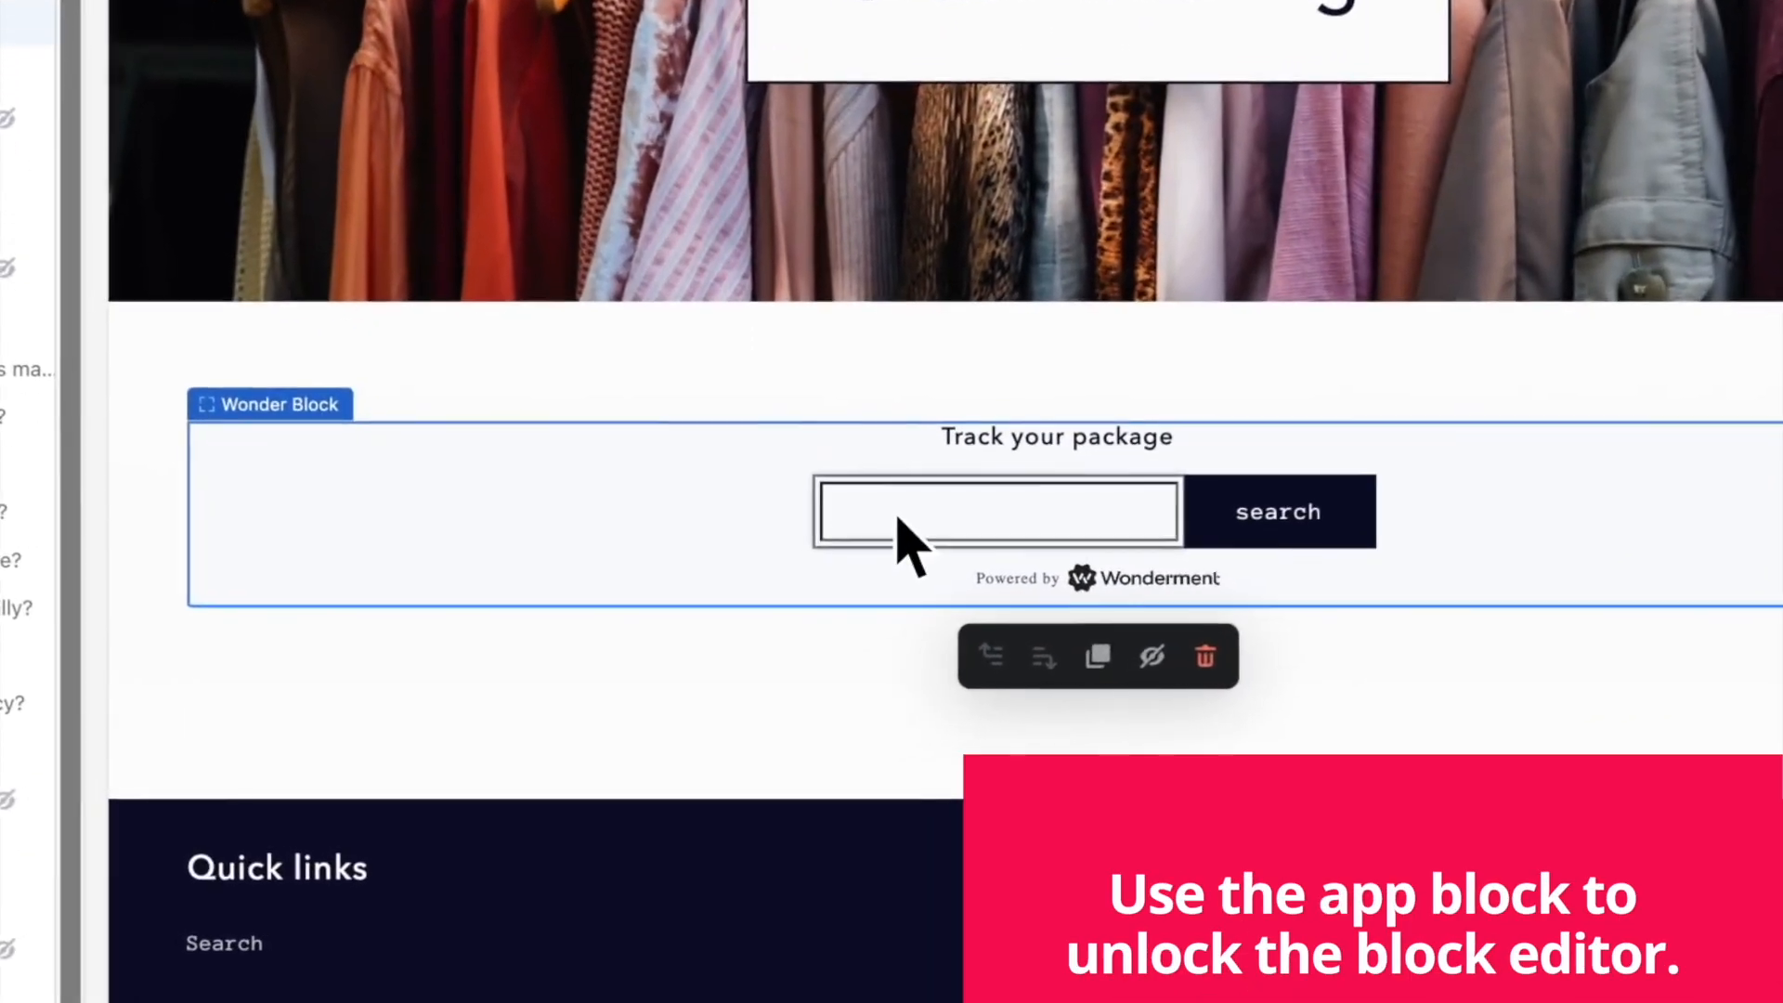
pyautogui.write('Preview')
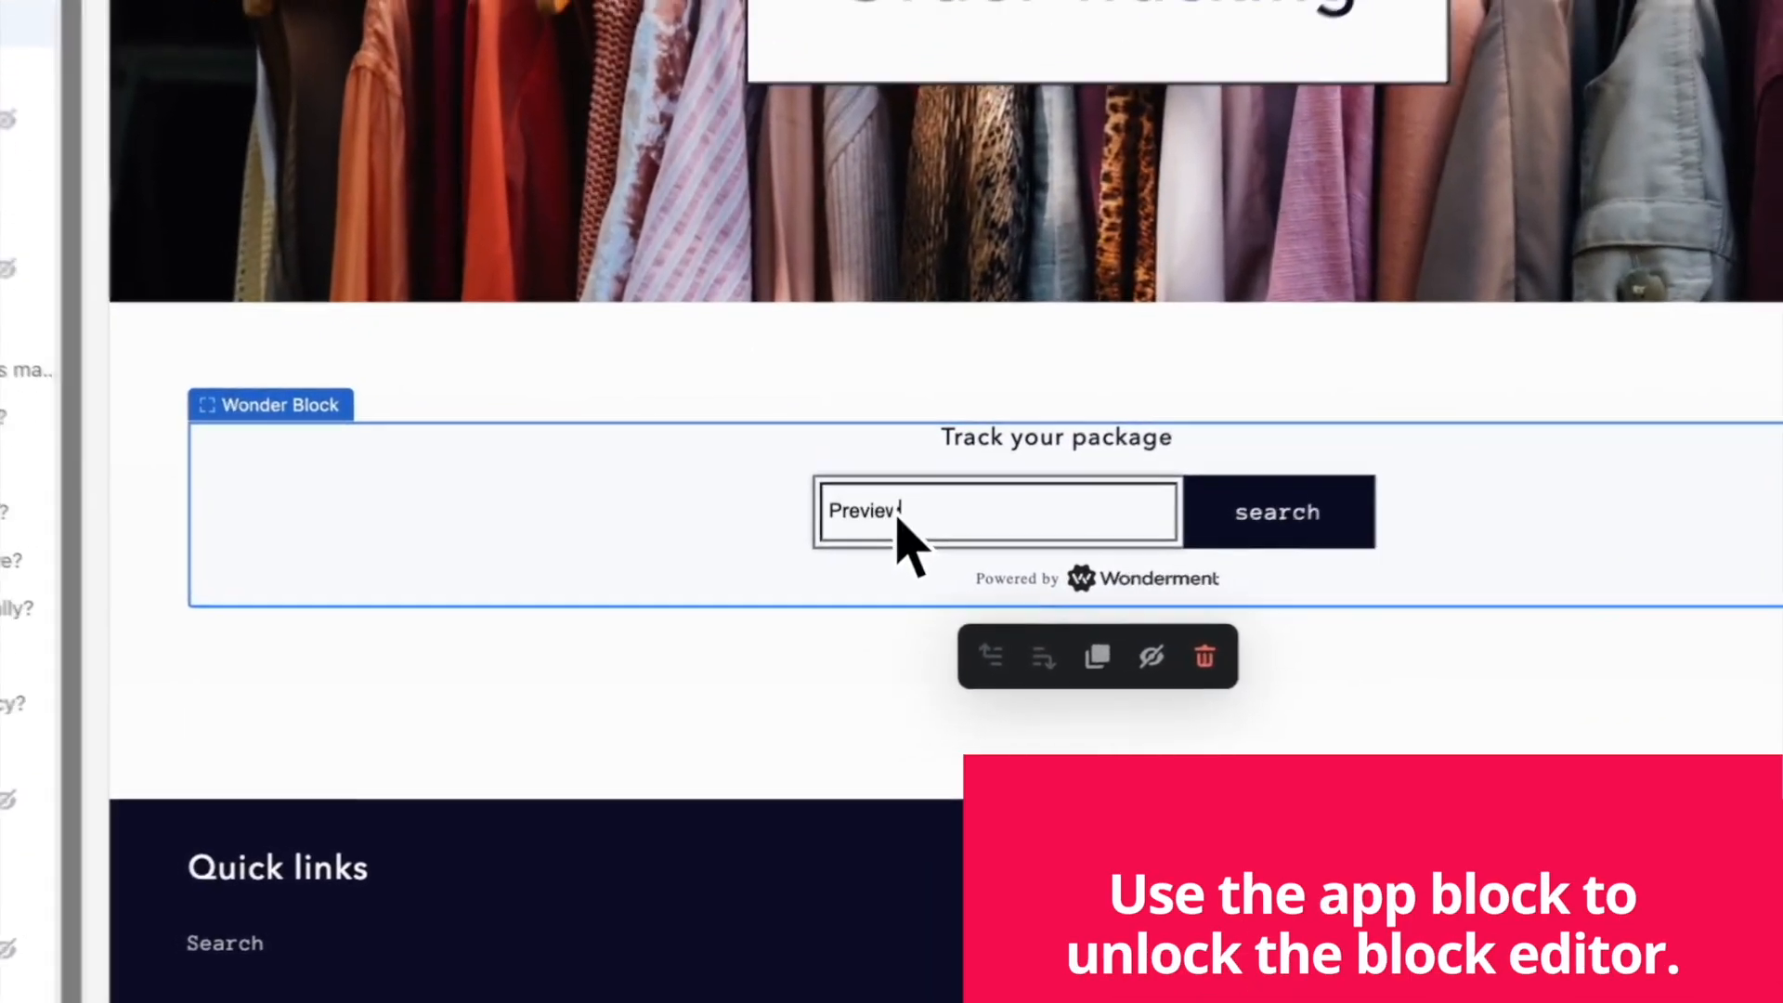
pyautogui.press('BackSpace')
pyautogui.press('BackSpace')
pyautogui.press('BackSpace')
pyautogui.press('BackSpace')
pyautogui.press('BackSpace')
pyautogui.press('BackSpace')
pyautogui.press('BackSpace')
pyautogui.write('preview')
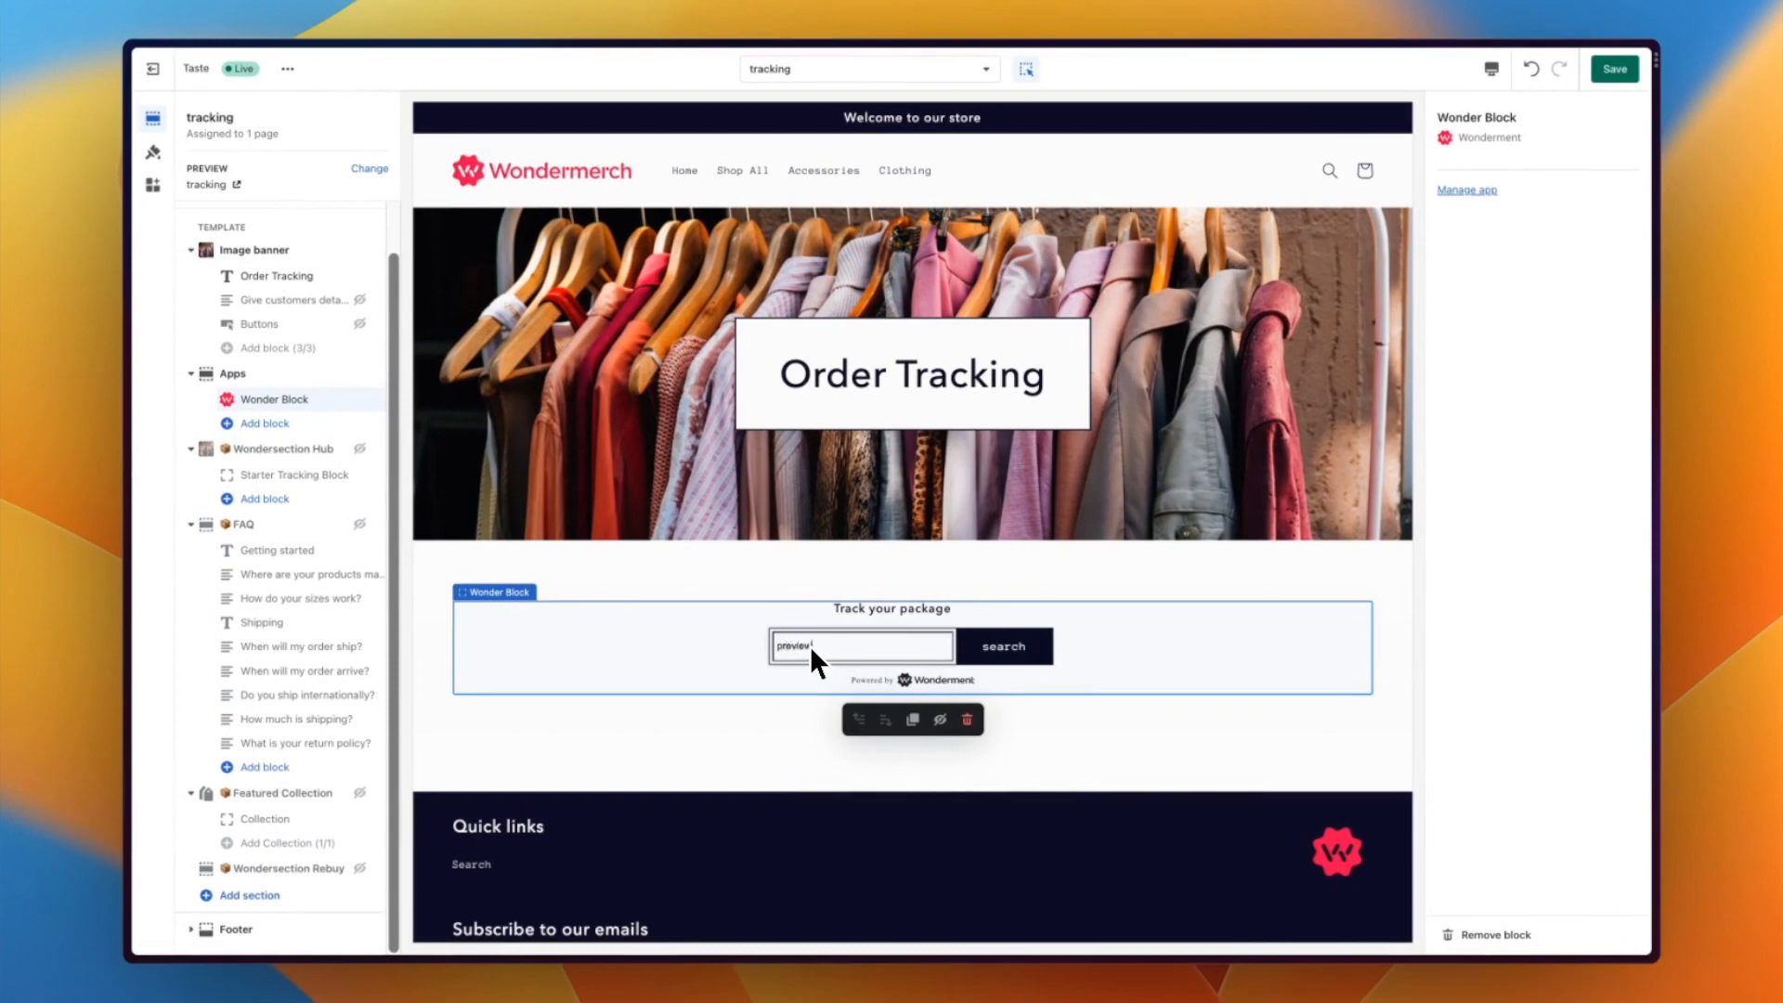
pyautogui.press('Return')
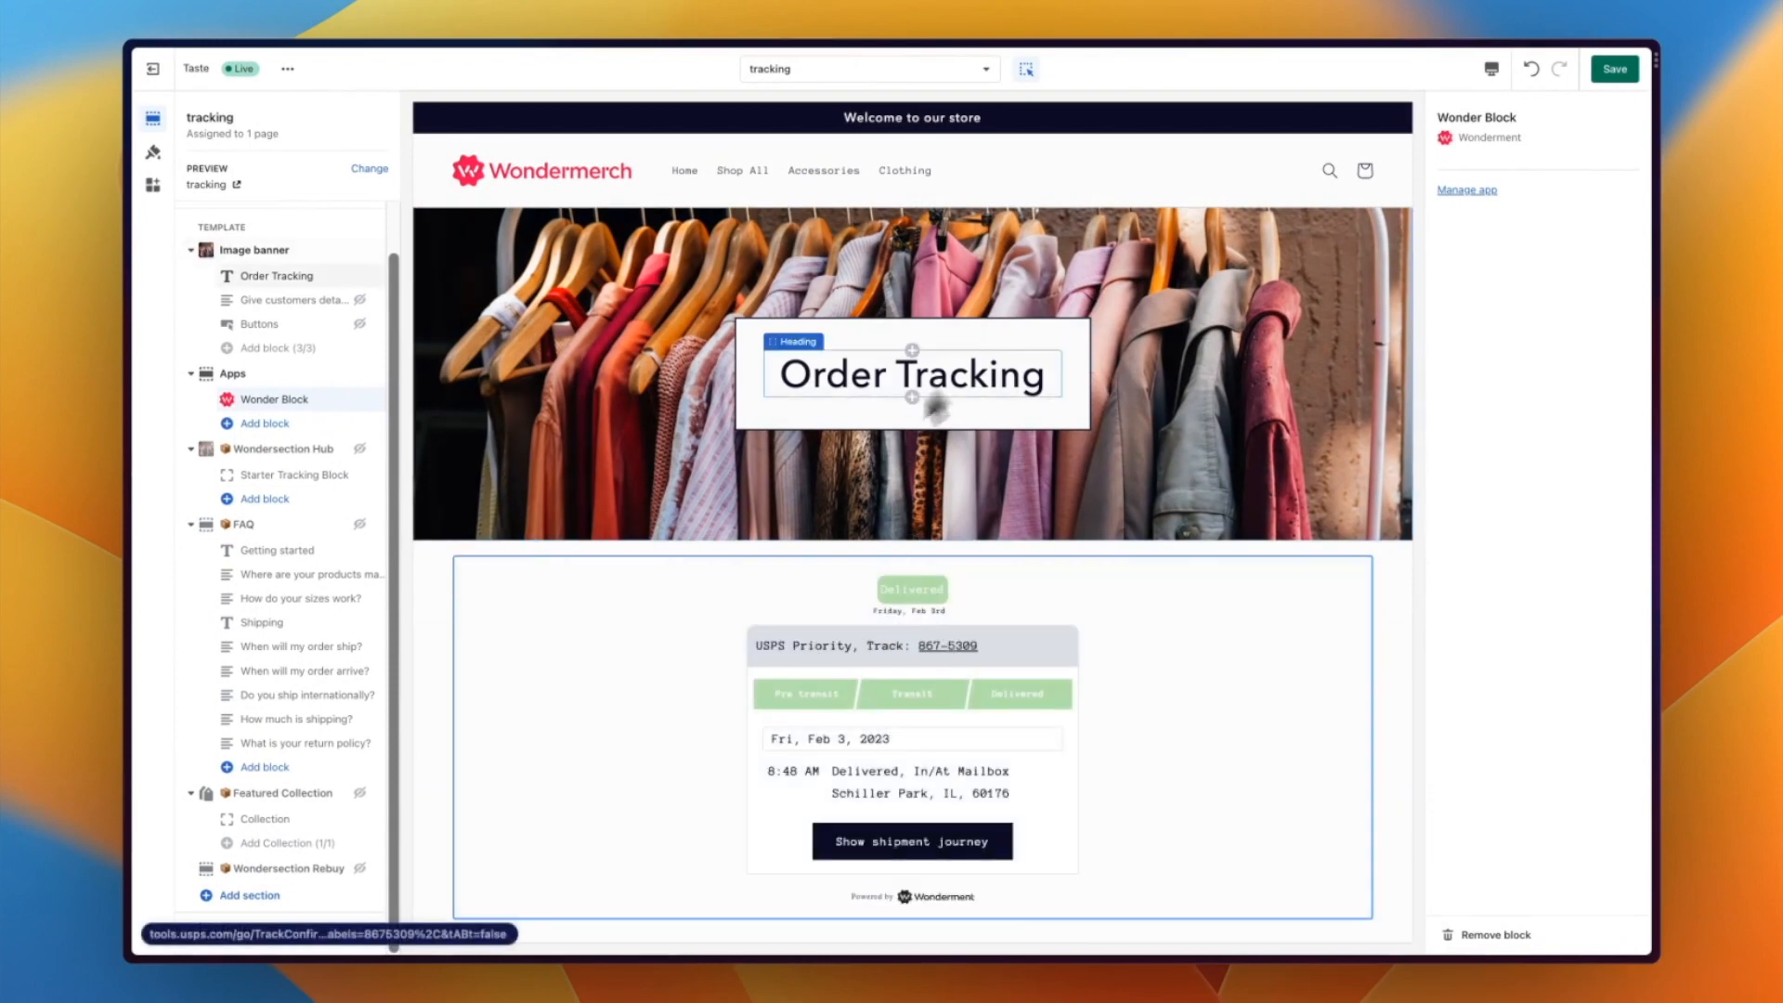
# - Unhide the FAQ section and open its "How do your sizes work?" question block for editing
pyautogui.scroll(-4, 945, 655)
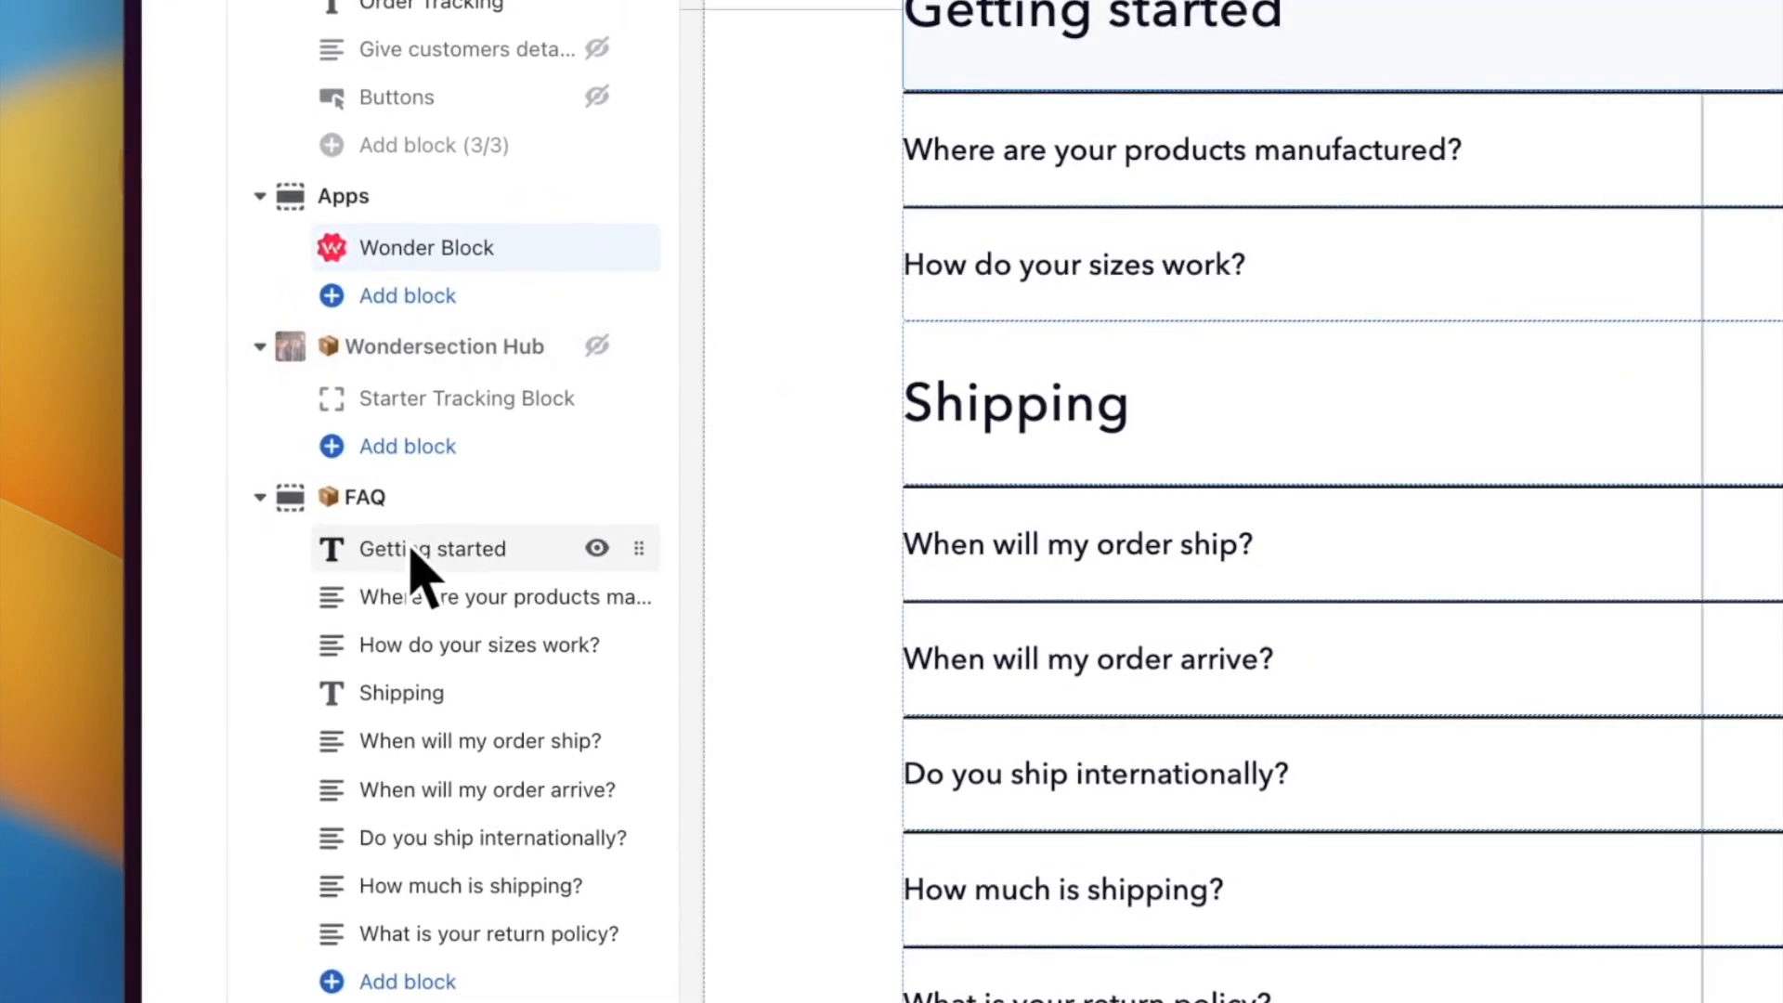
pyautogui.click(446, 590)
pyautogui.click(428, 620)
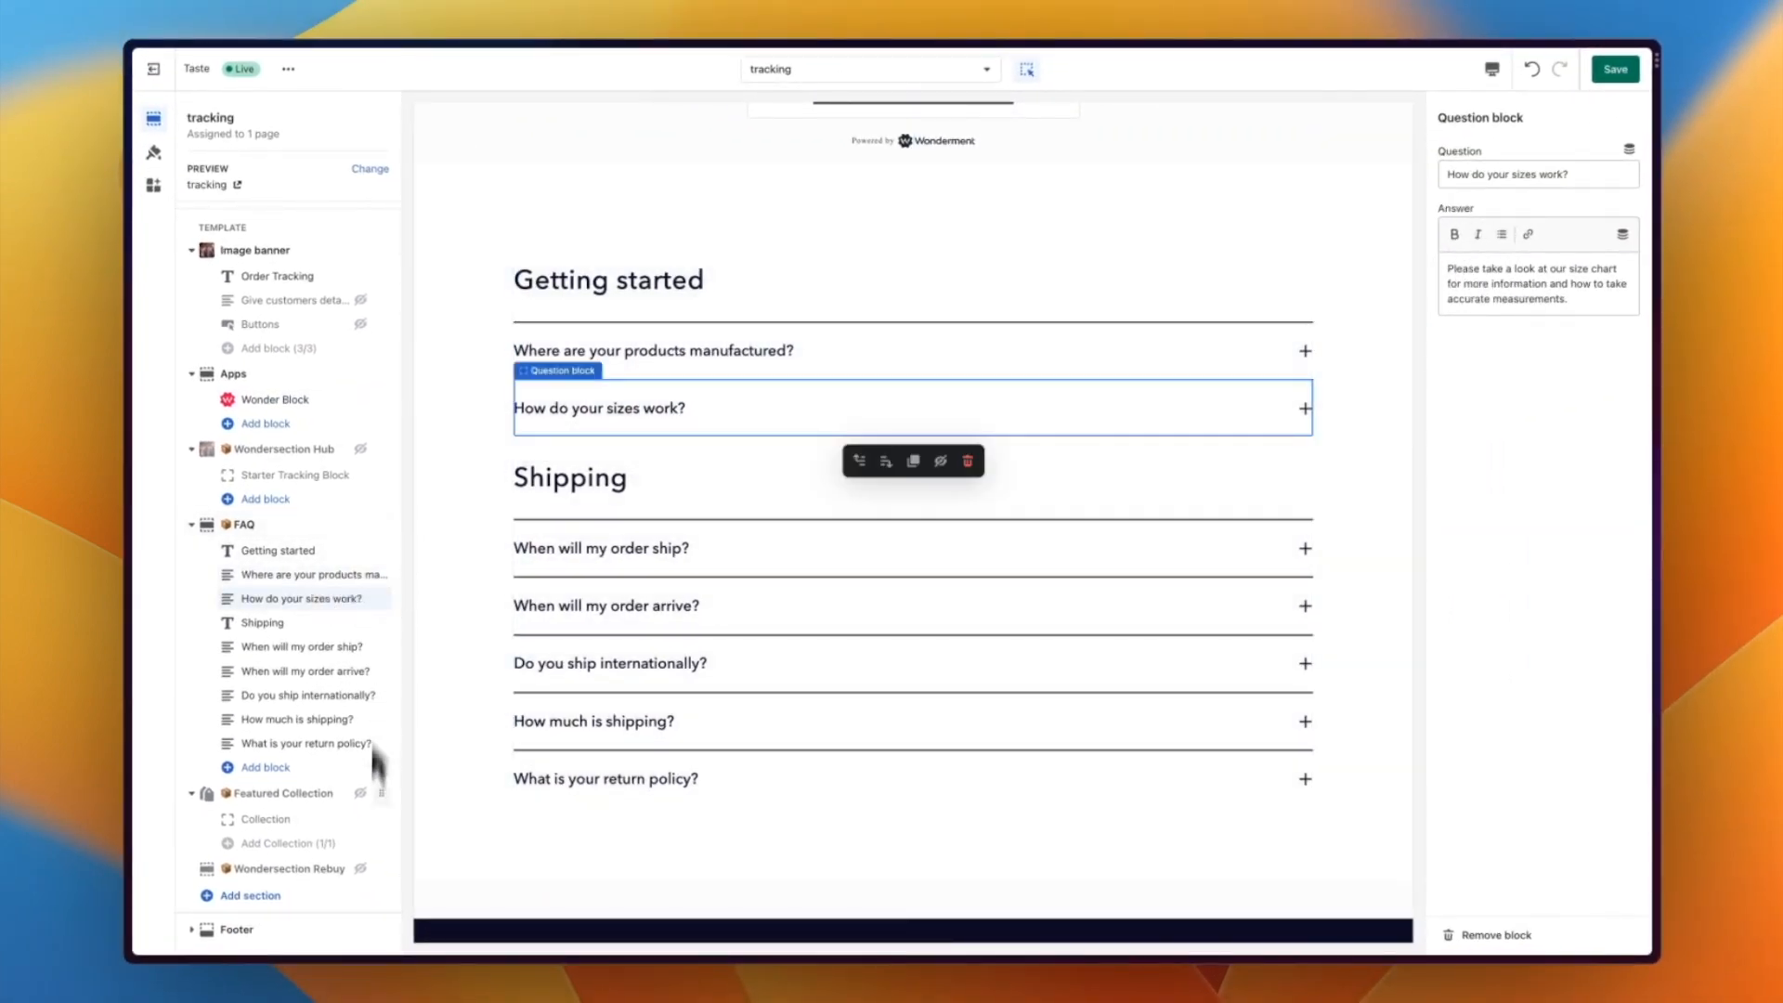
# - Unhide the Featured Collection section, assign the Clothing collection to its collection block, and save the template
pyautogui.click(277, 821)
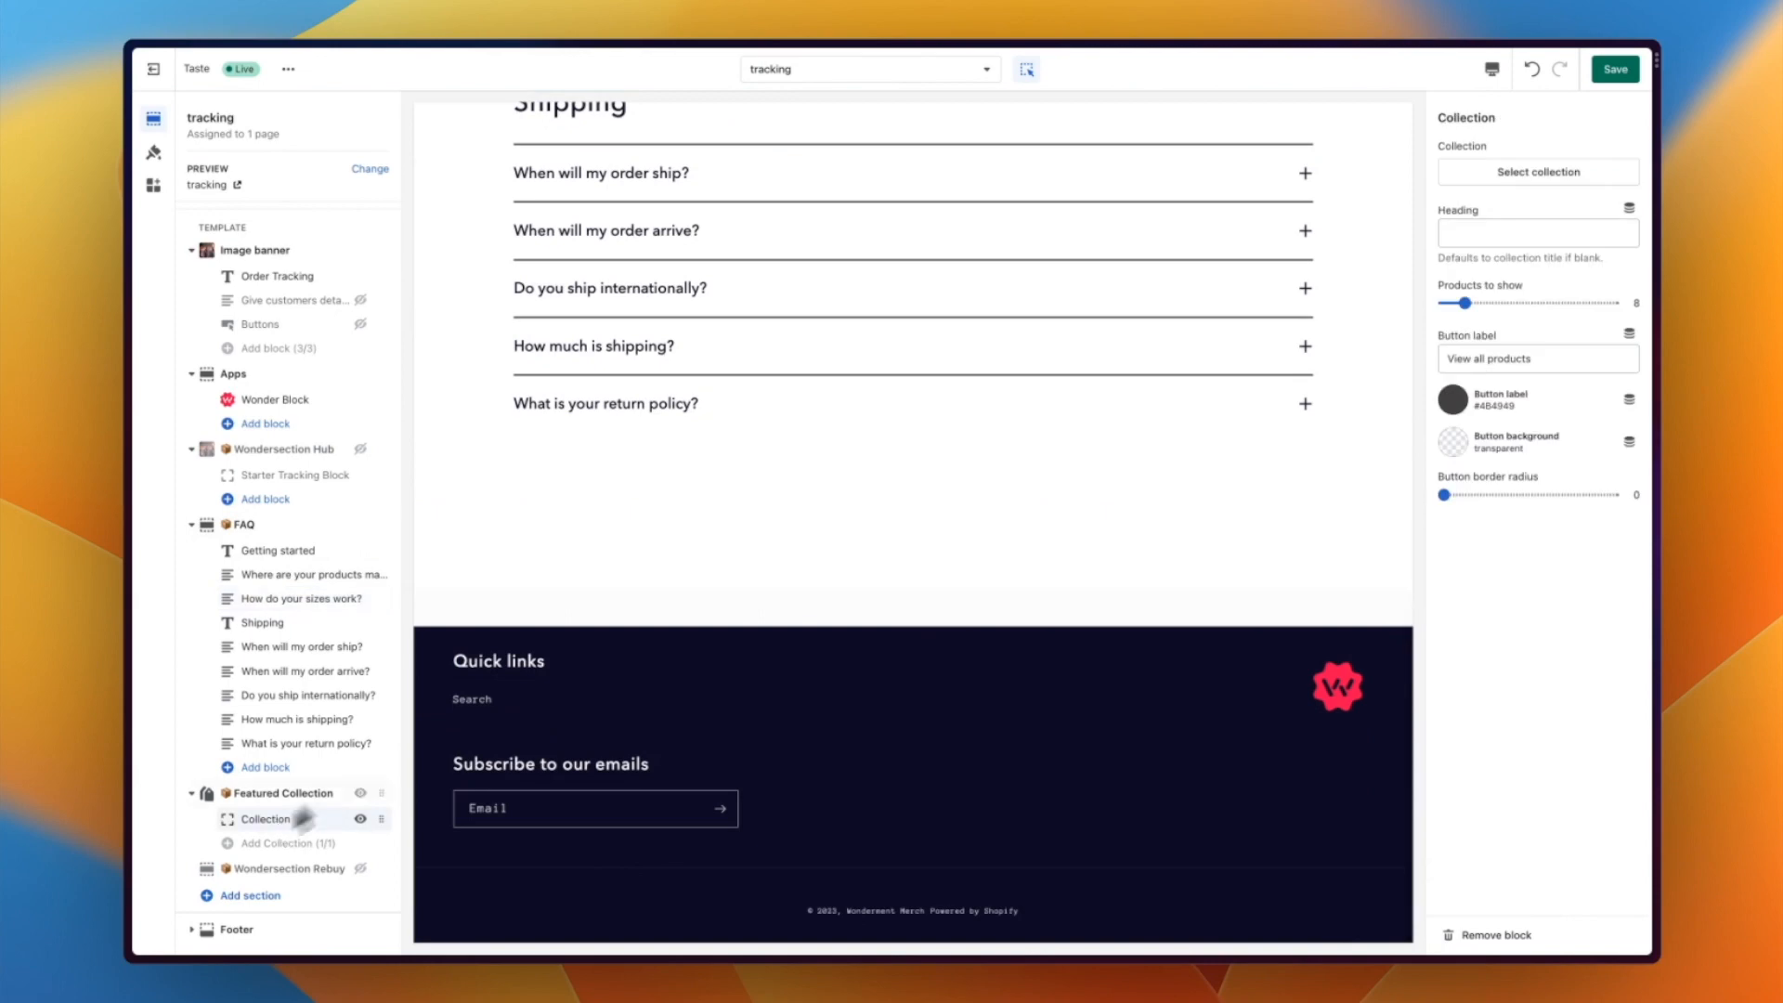
pyautogui.click(1549, 178)
pyautogui.click(1499, 278)
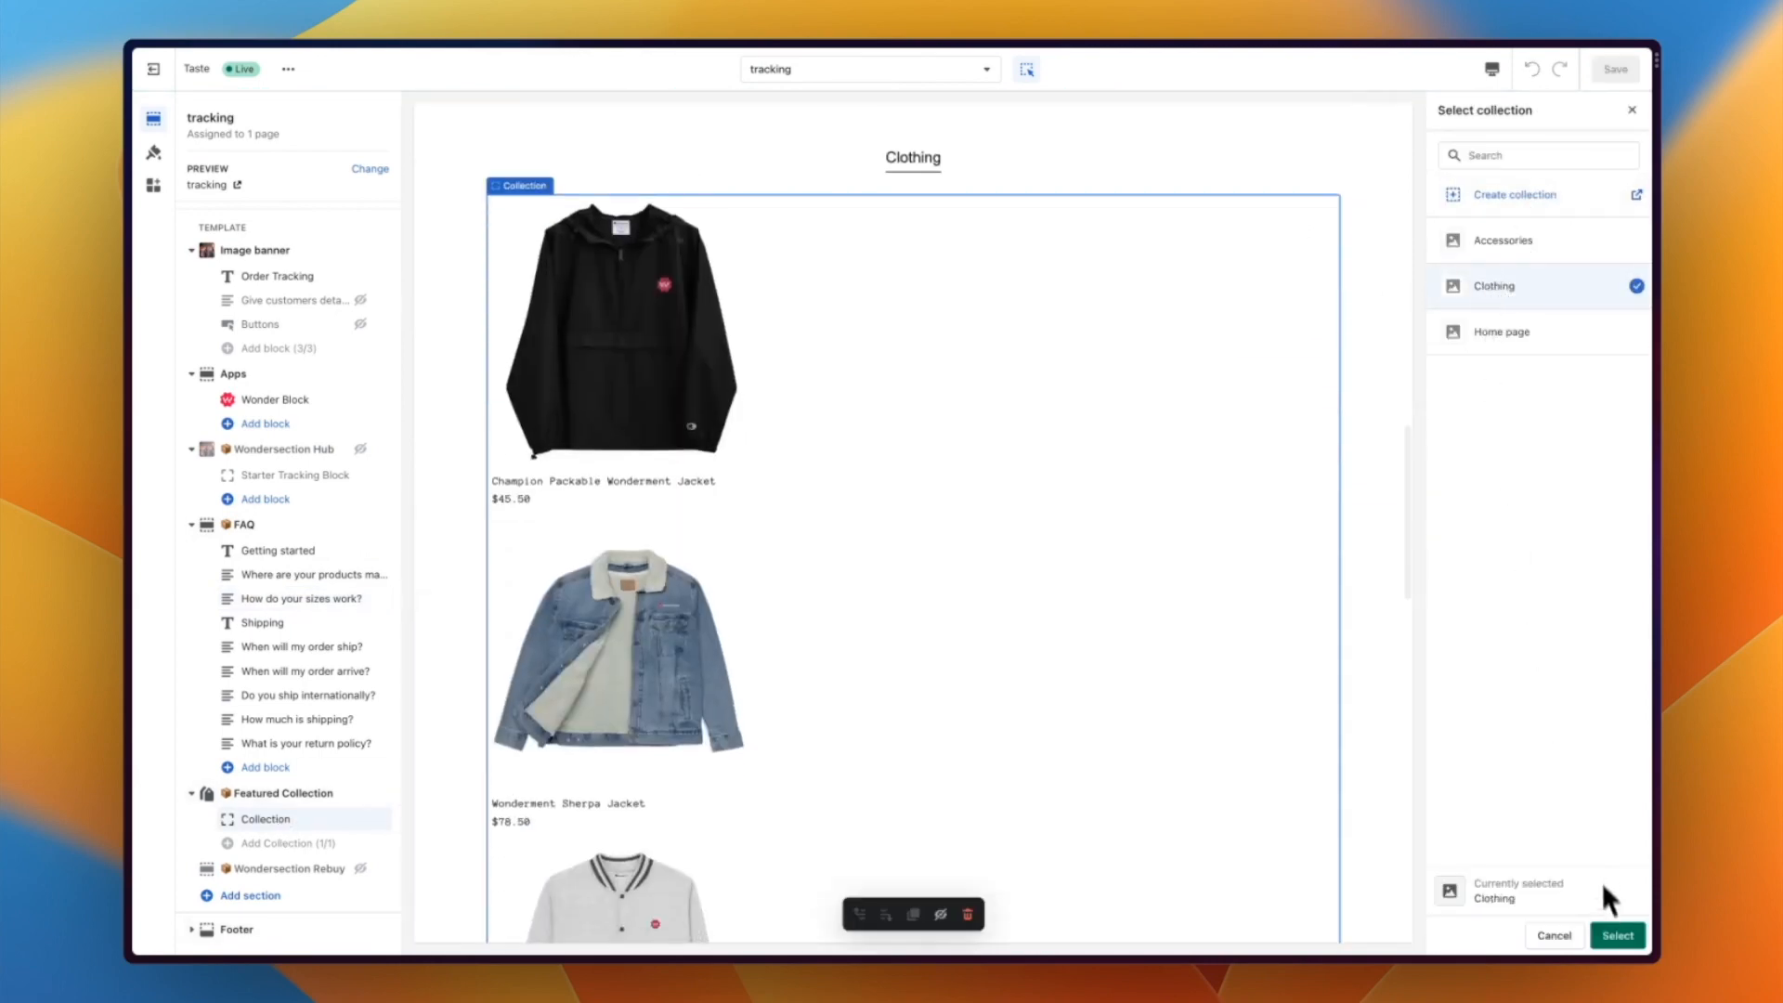
pyautogui.click(1613, 934)
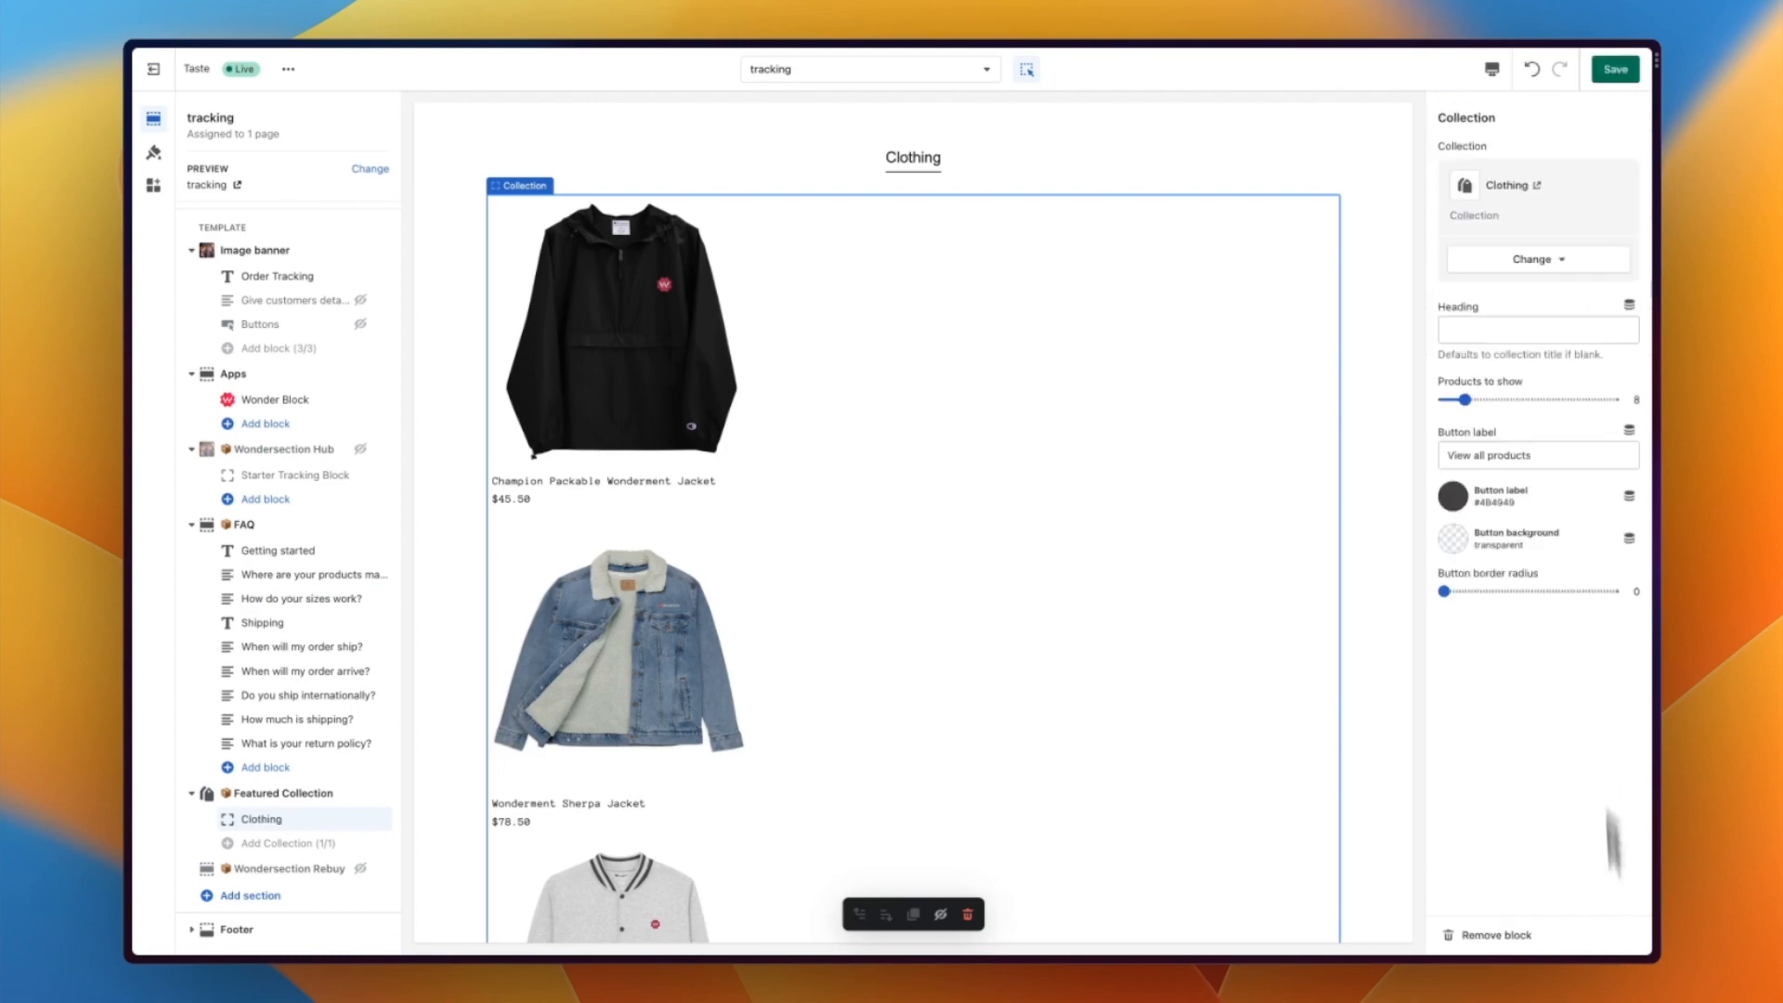
pyautogui.click(1619, 69)
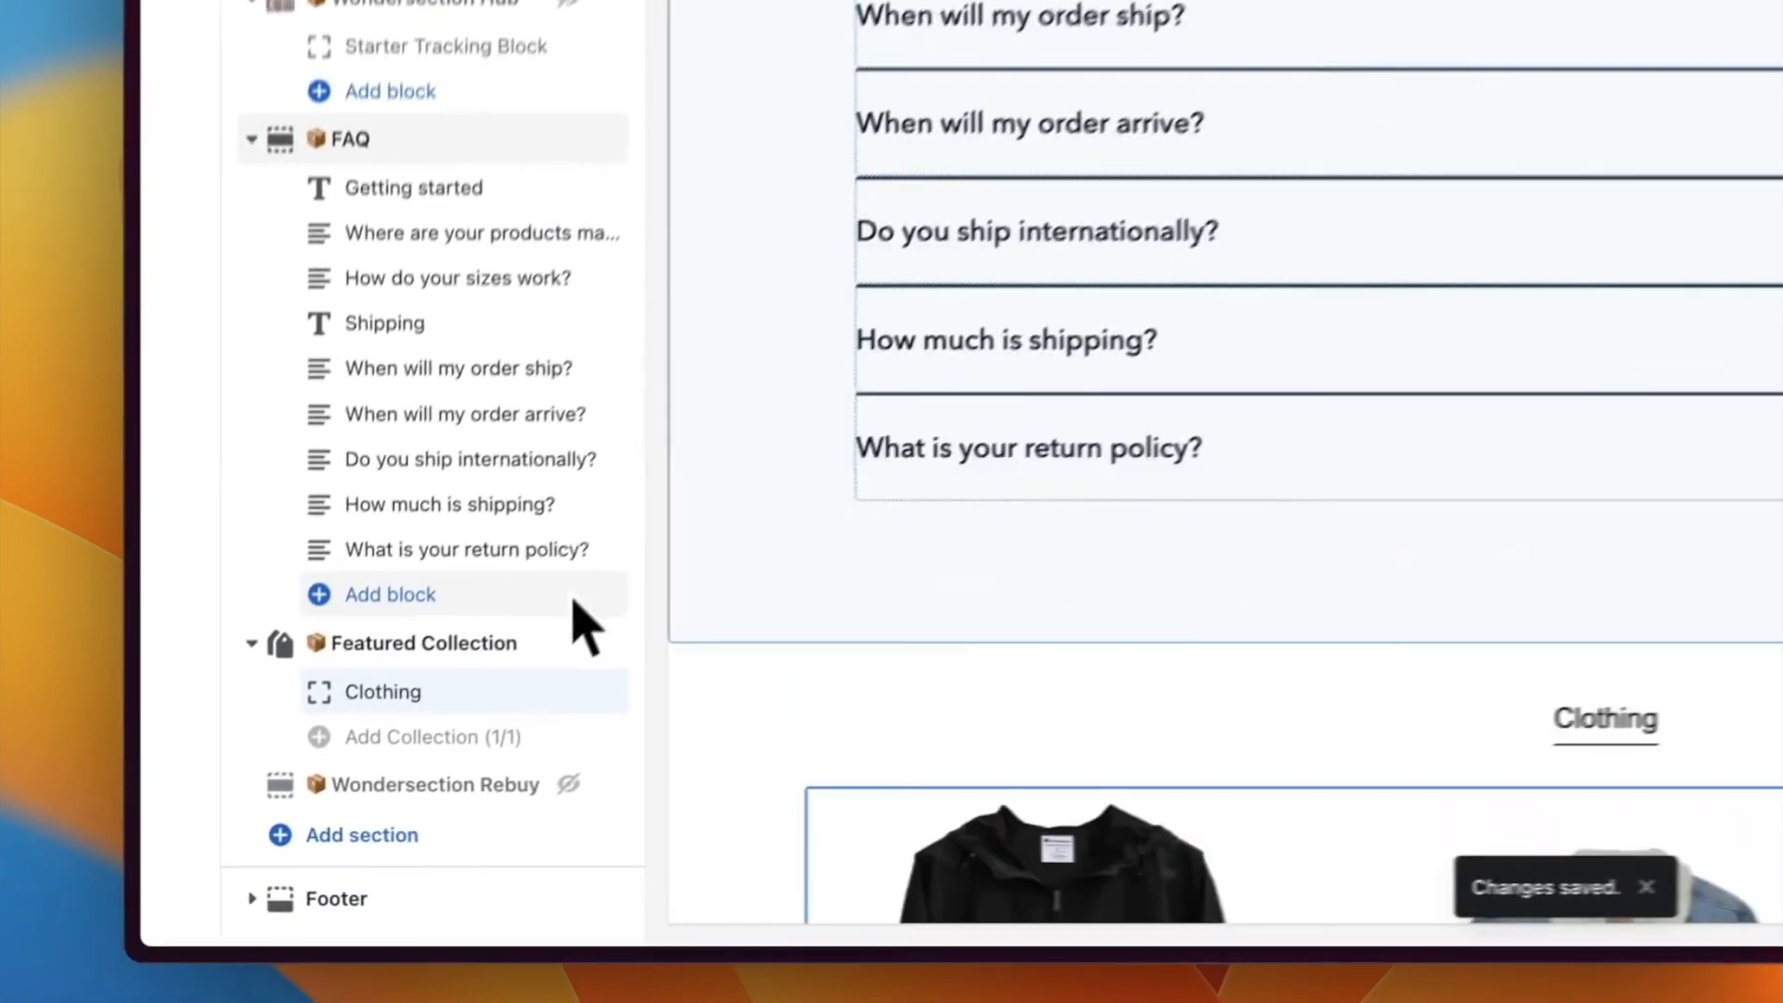
# - Add a Multicolumn section and a Contact form section below the Wondersection Rebuy section
pyautogui.click(418, 786)
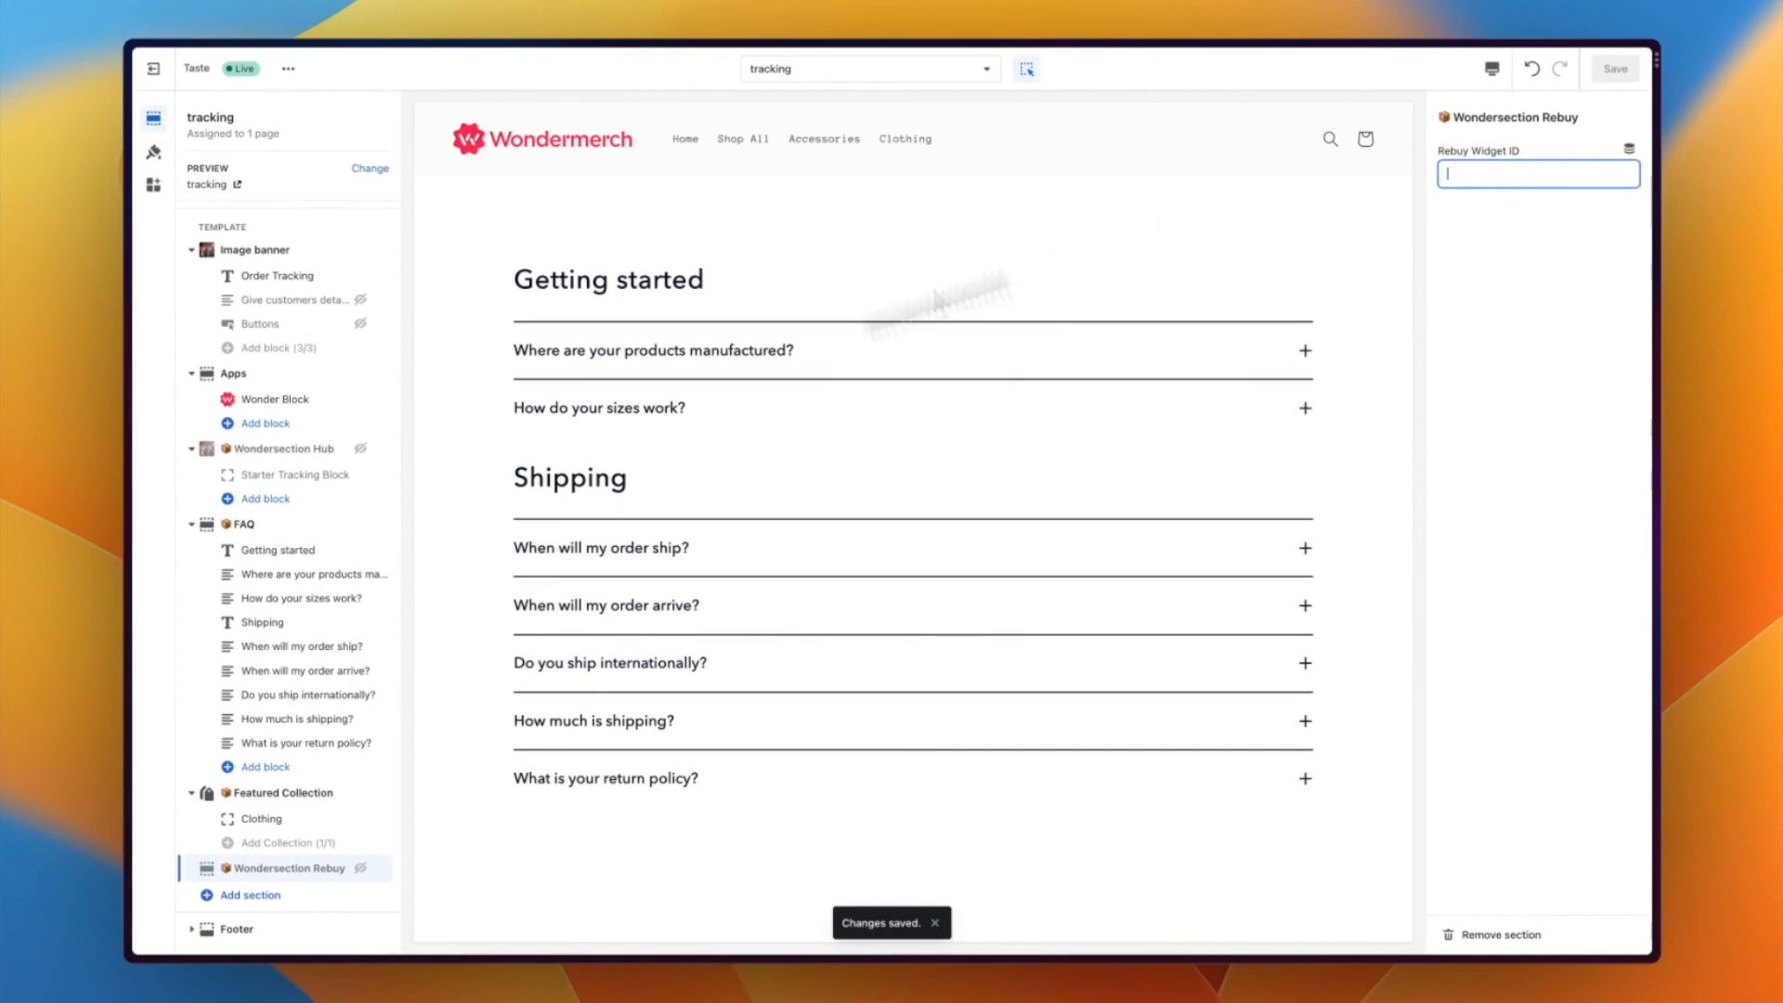
pyautogui.click(249, 894)
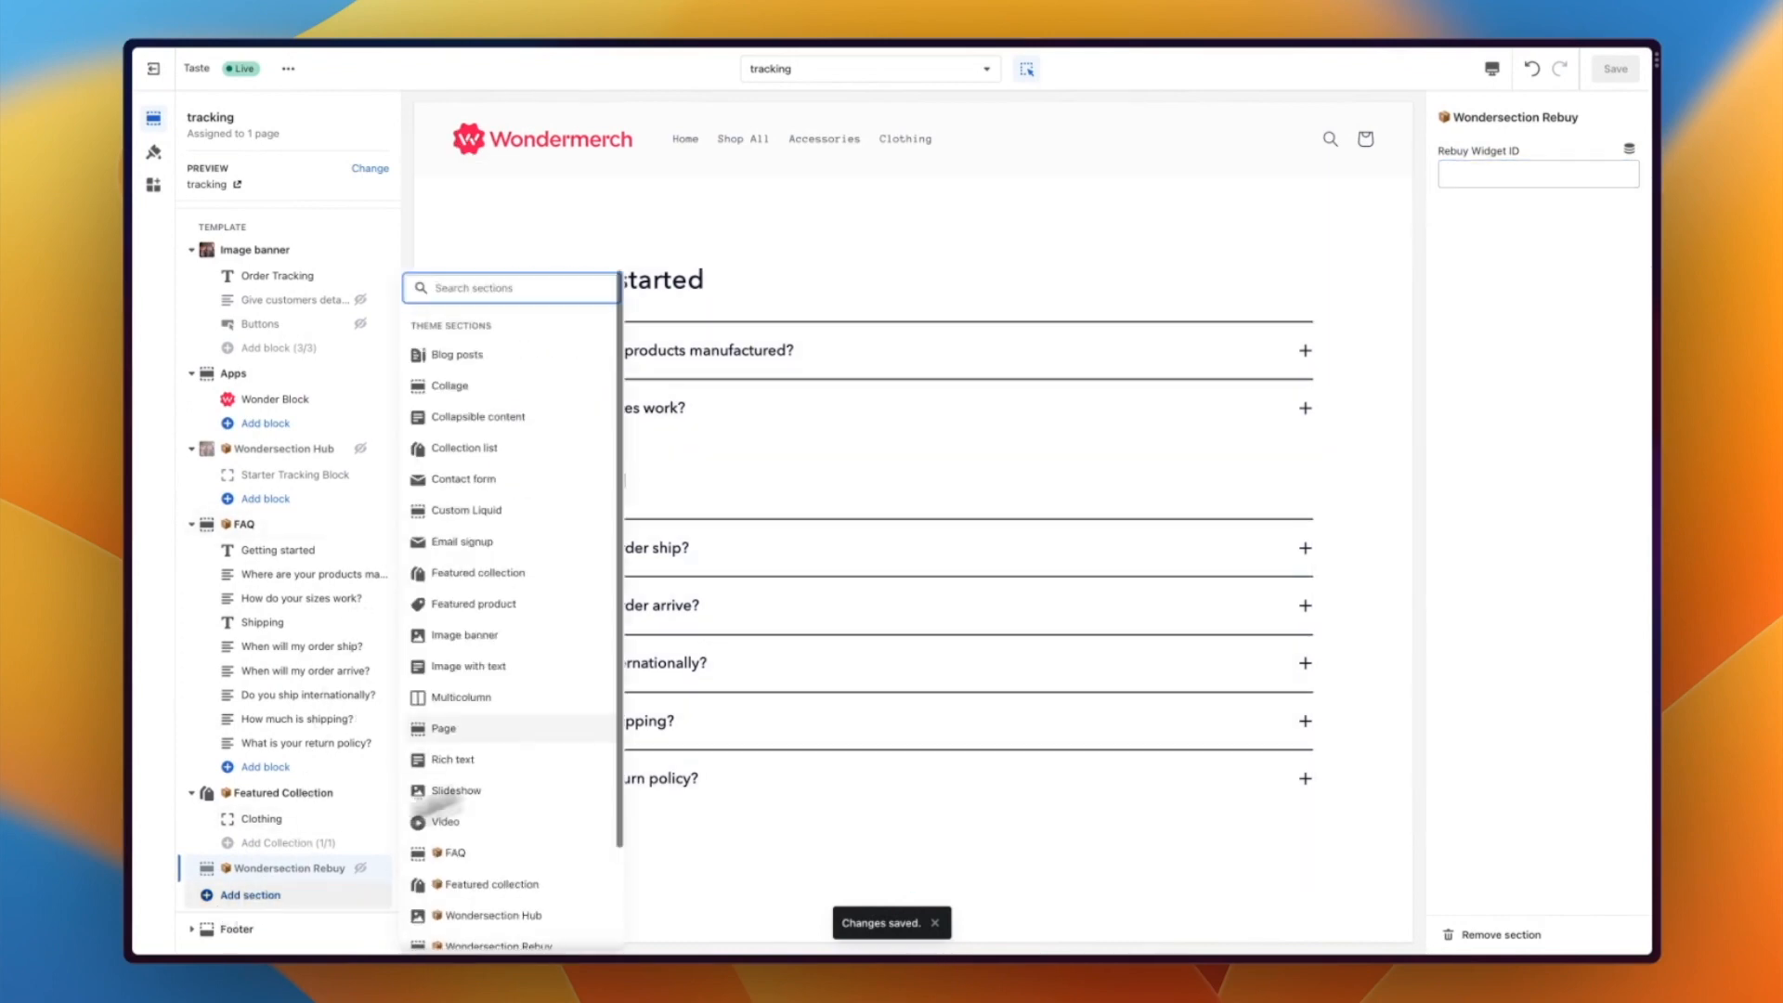
pyautogui.scroll(-2, 487, 891)
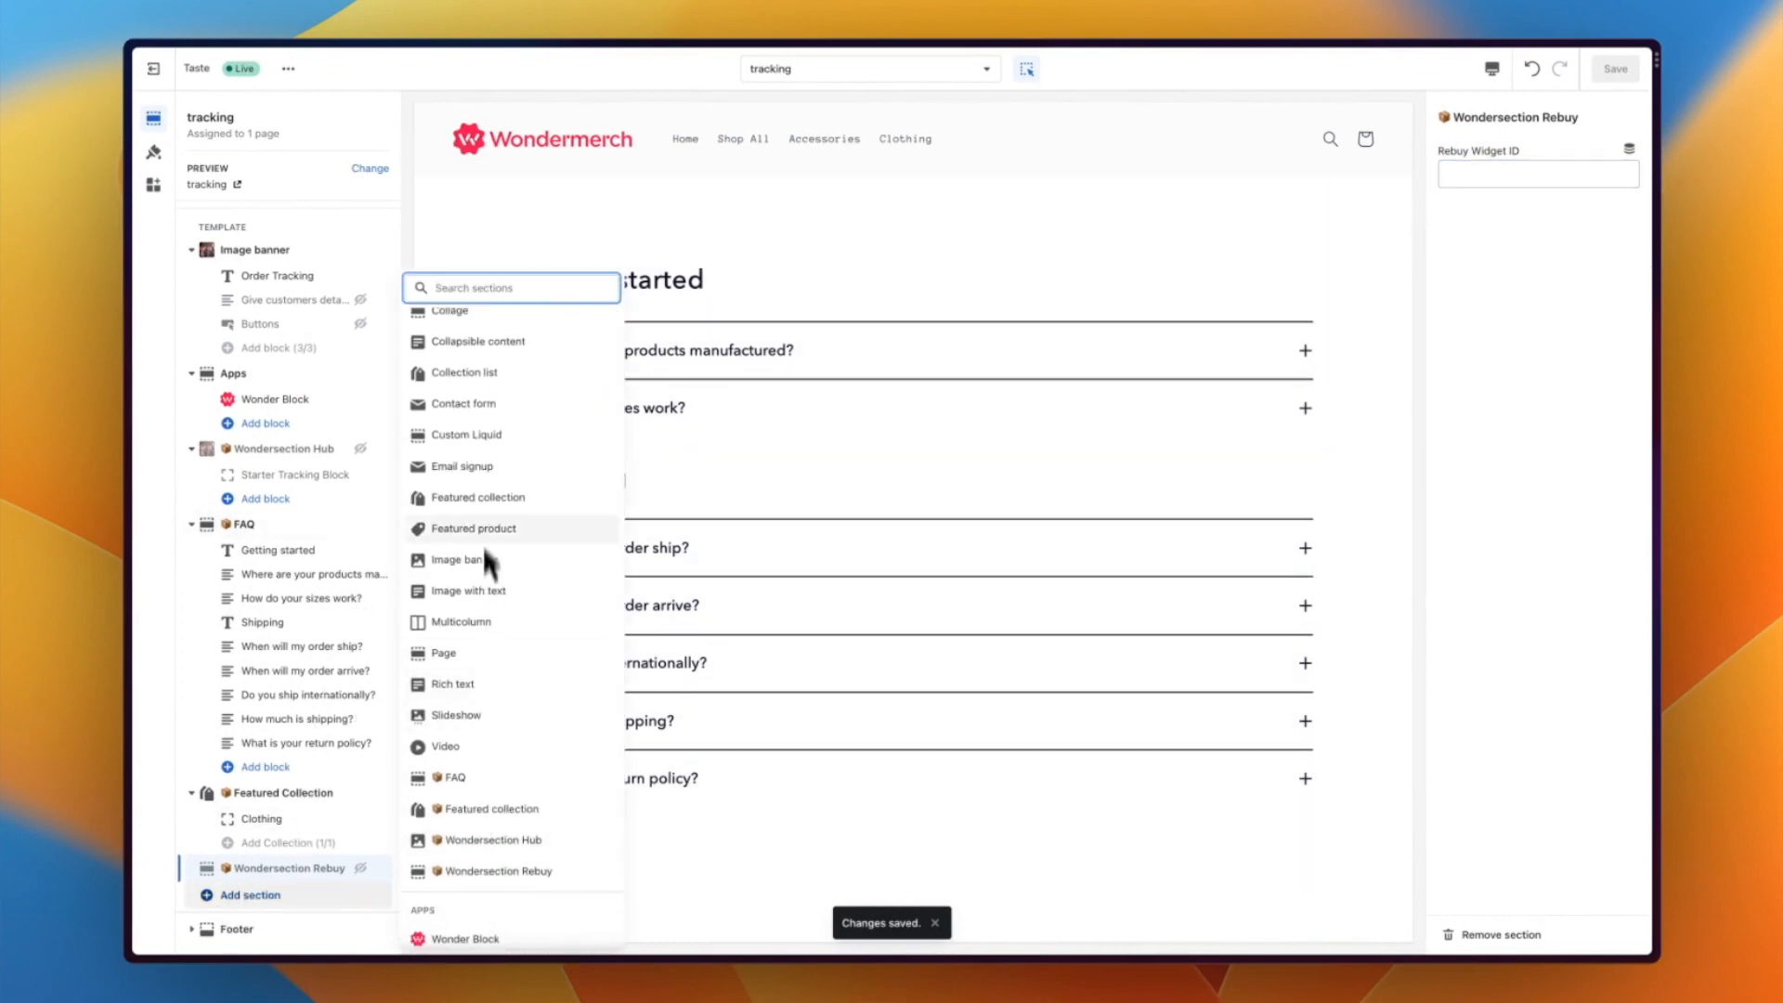
pyautogui.scroll(1, 485, 567)
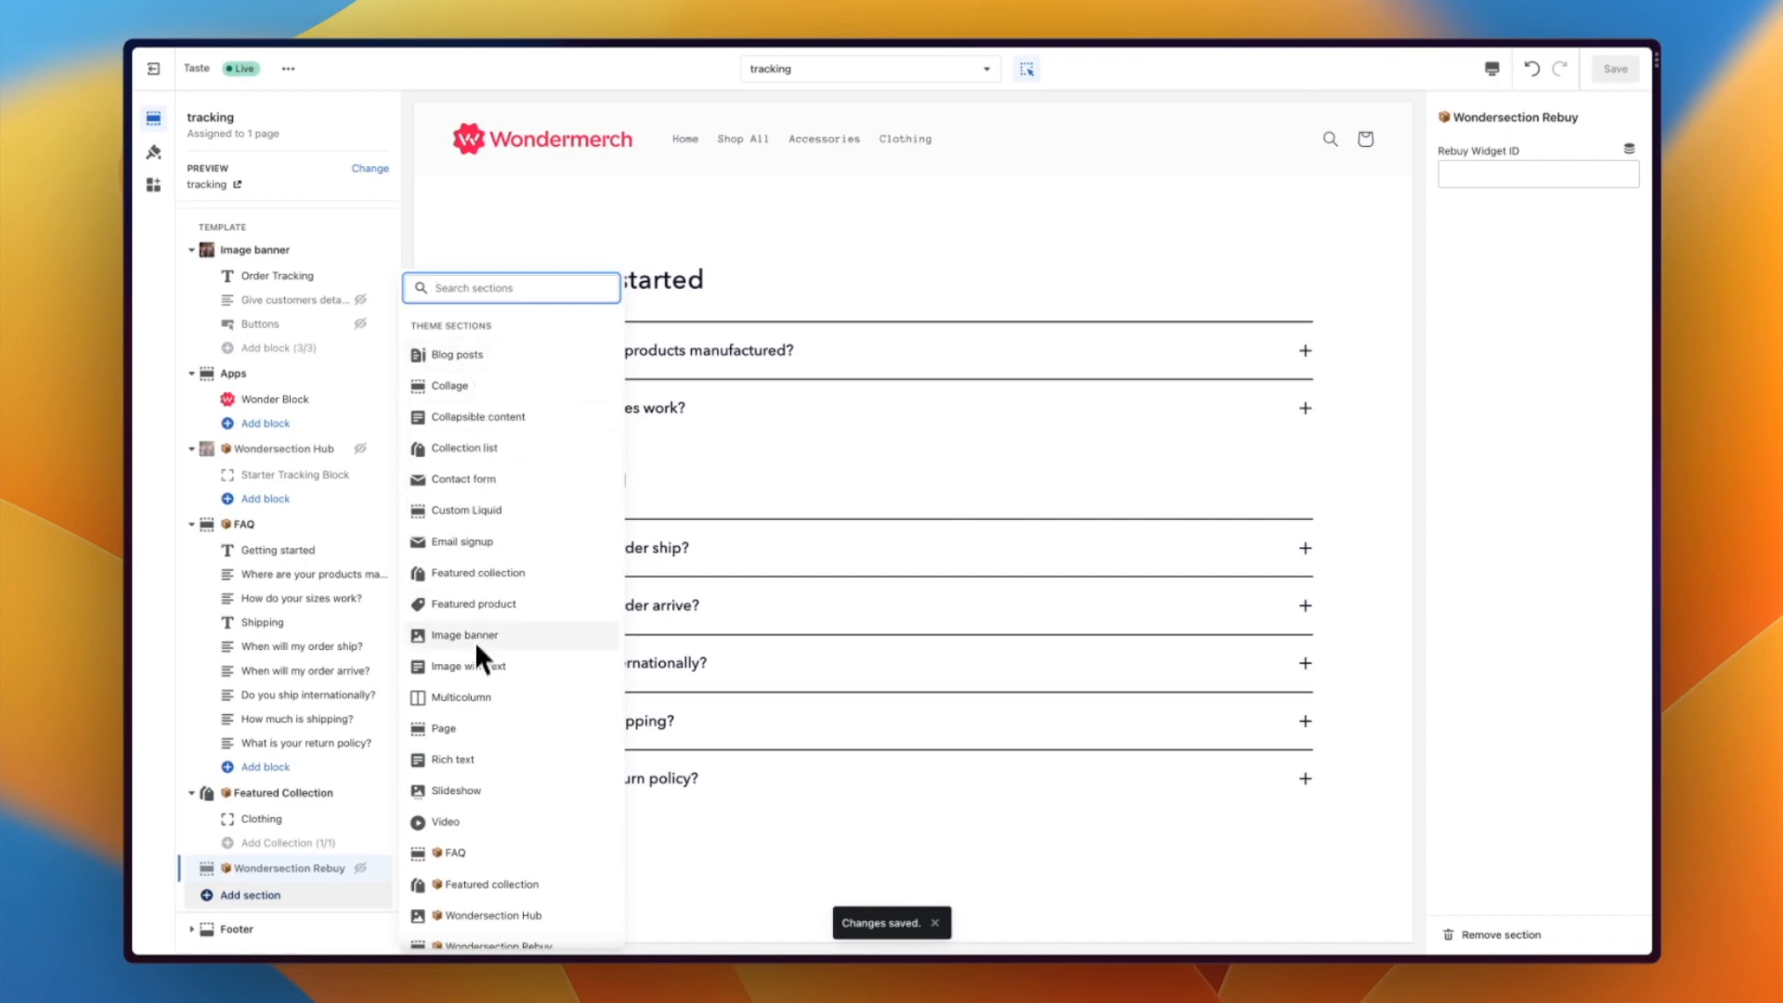
pyautogui.click(475, 695)
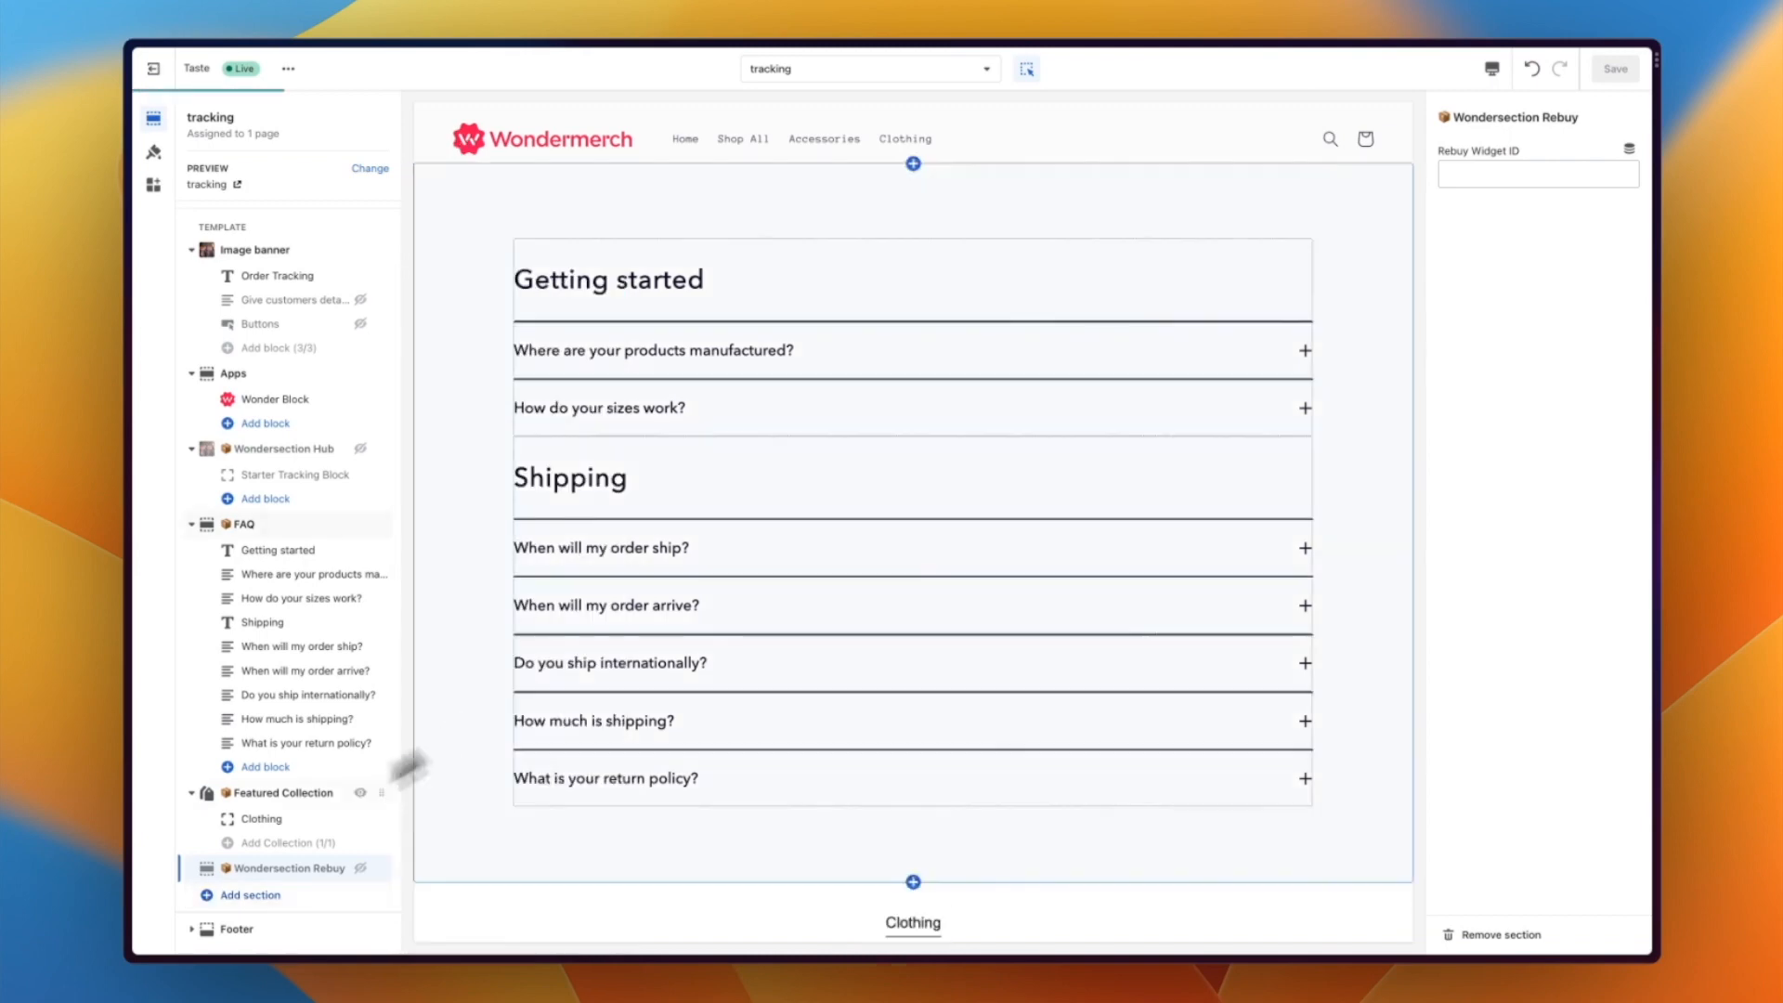
pyautogui.click(223, 894)
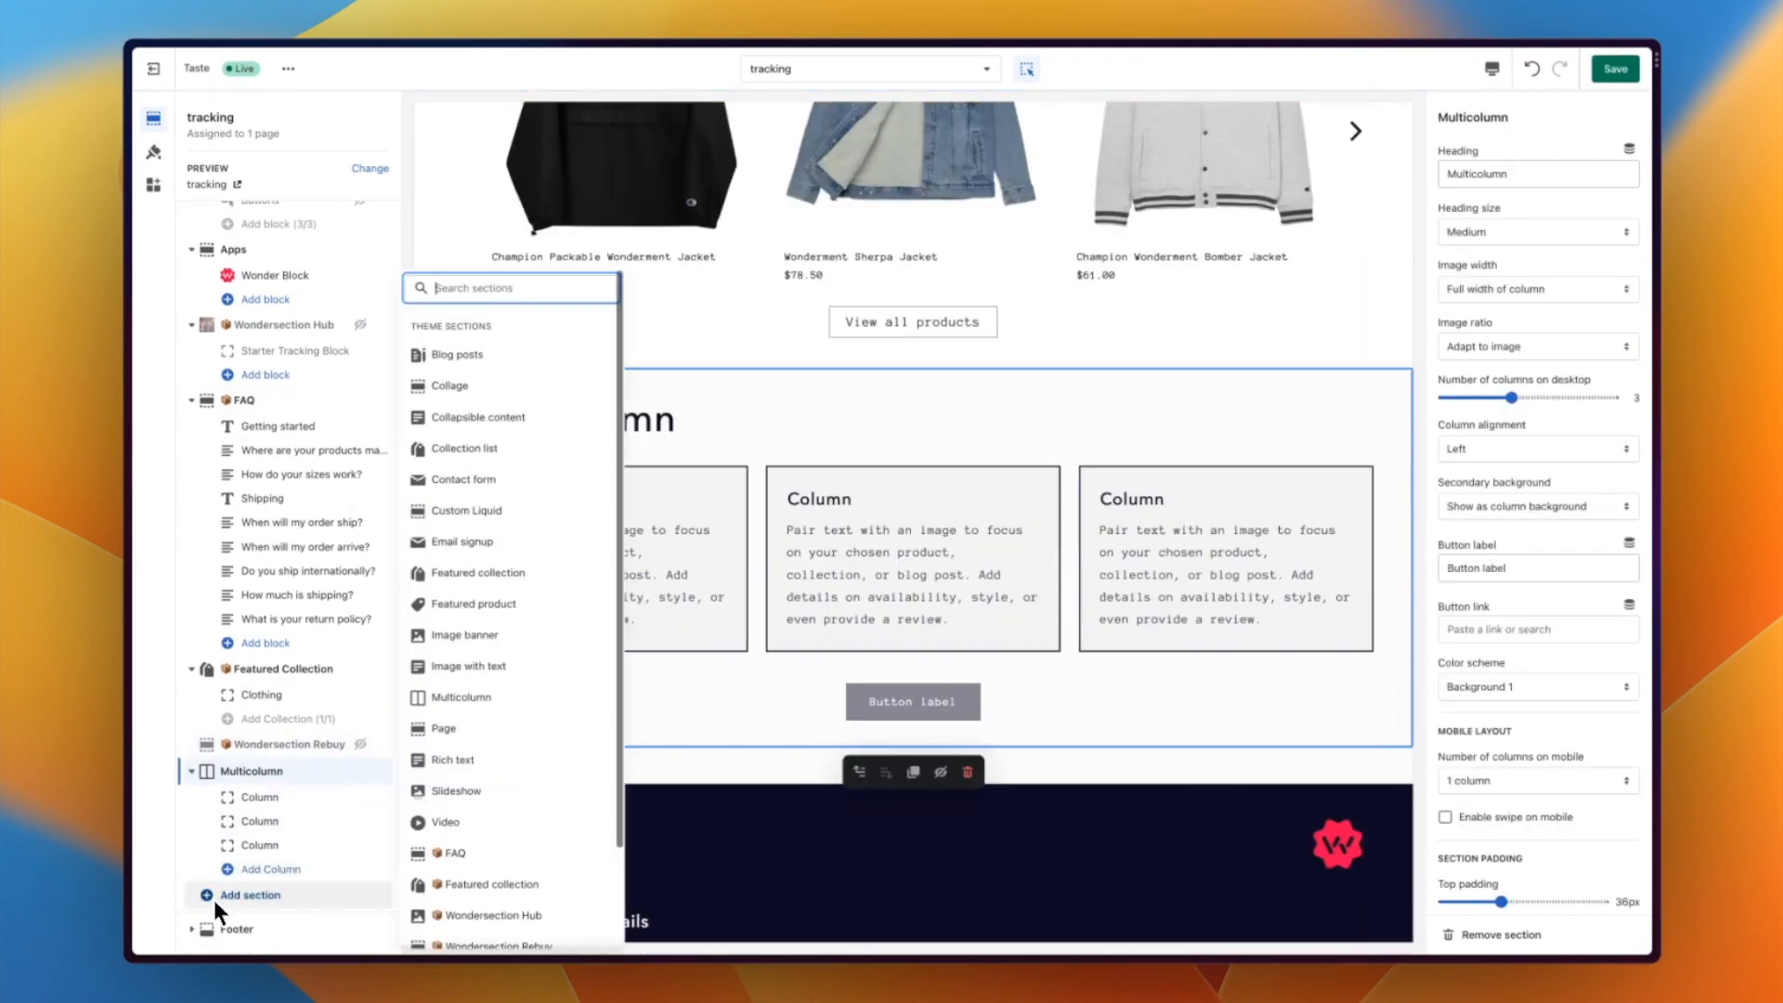
pyautogui.click(484, 485)
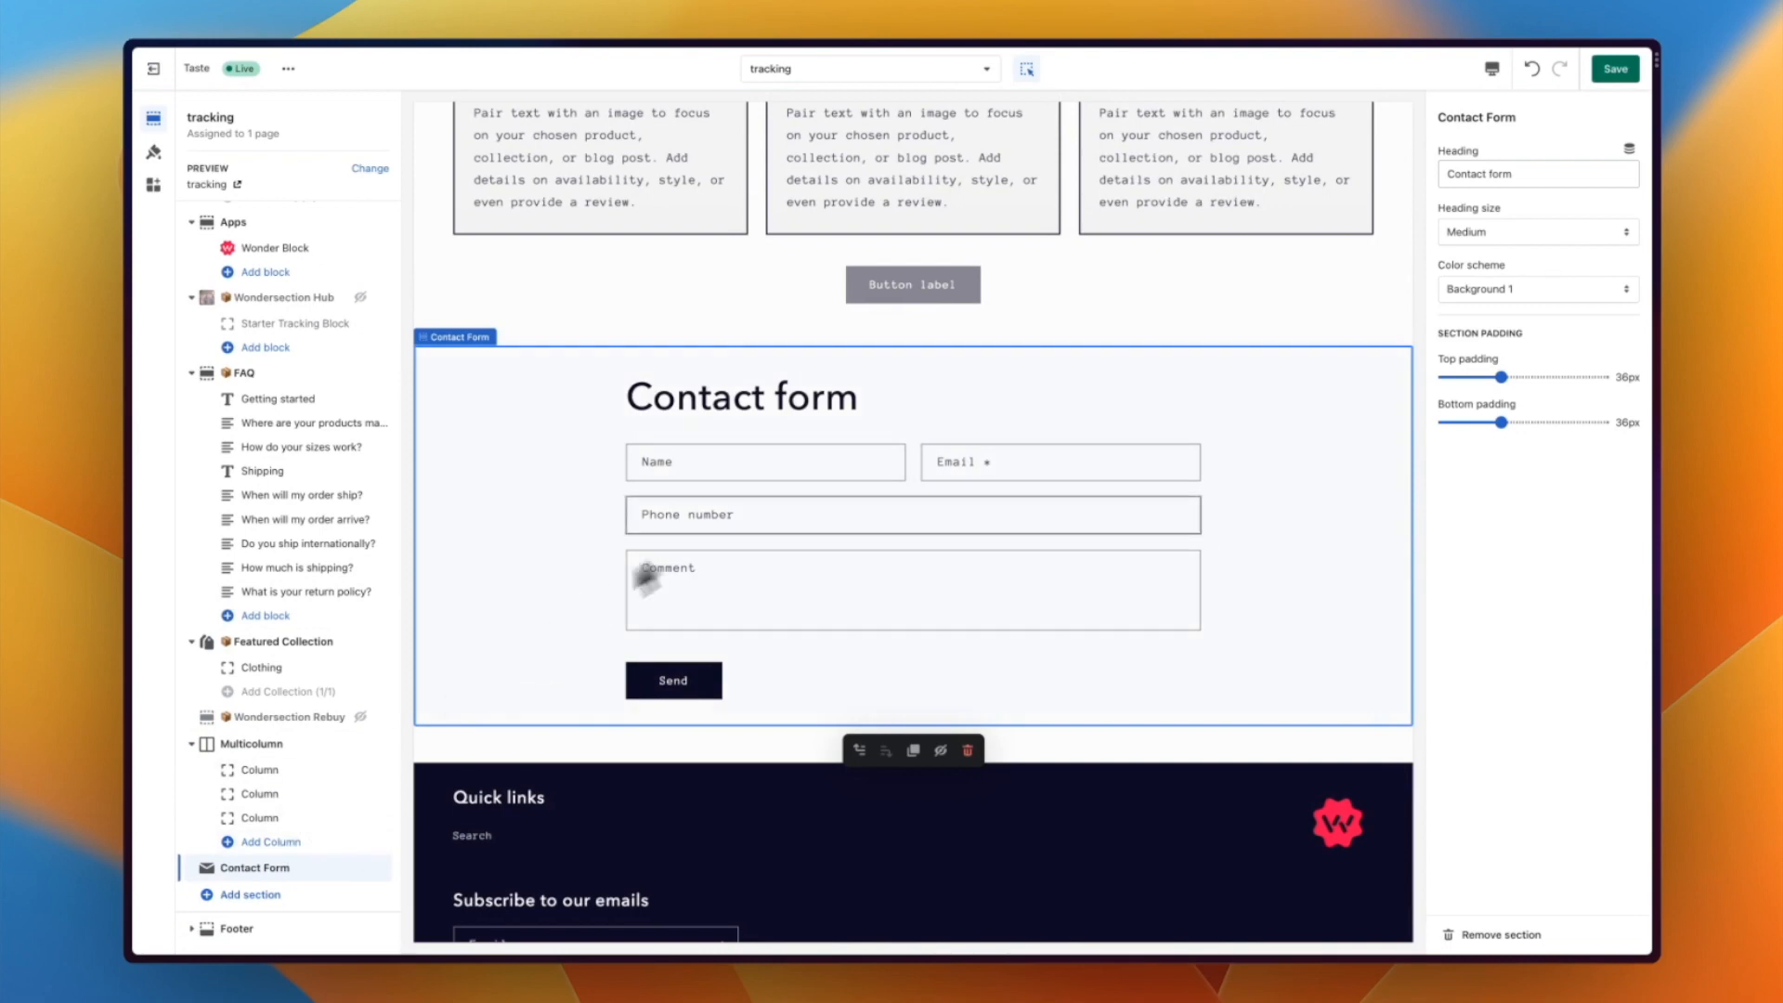
# - Hide the Multicolumn and Contact Form sections and save the tracking template
pyautogui.scroll(5, 640, 567)
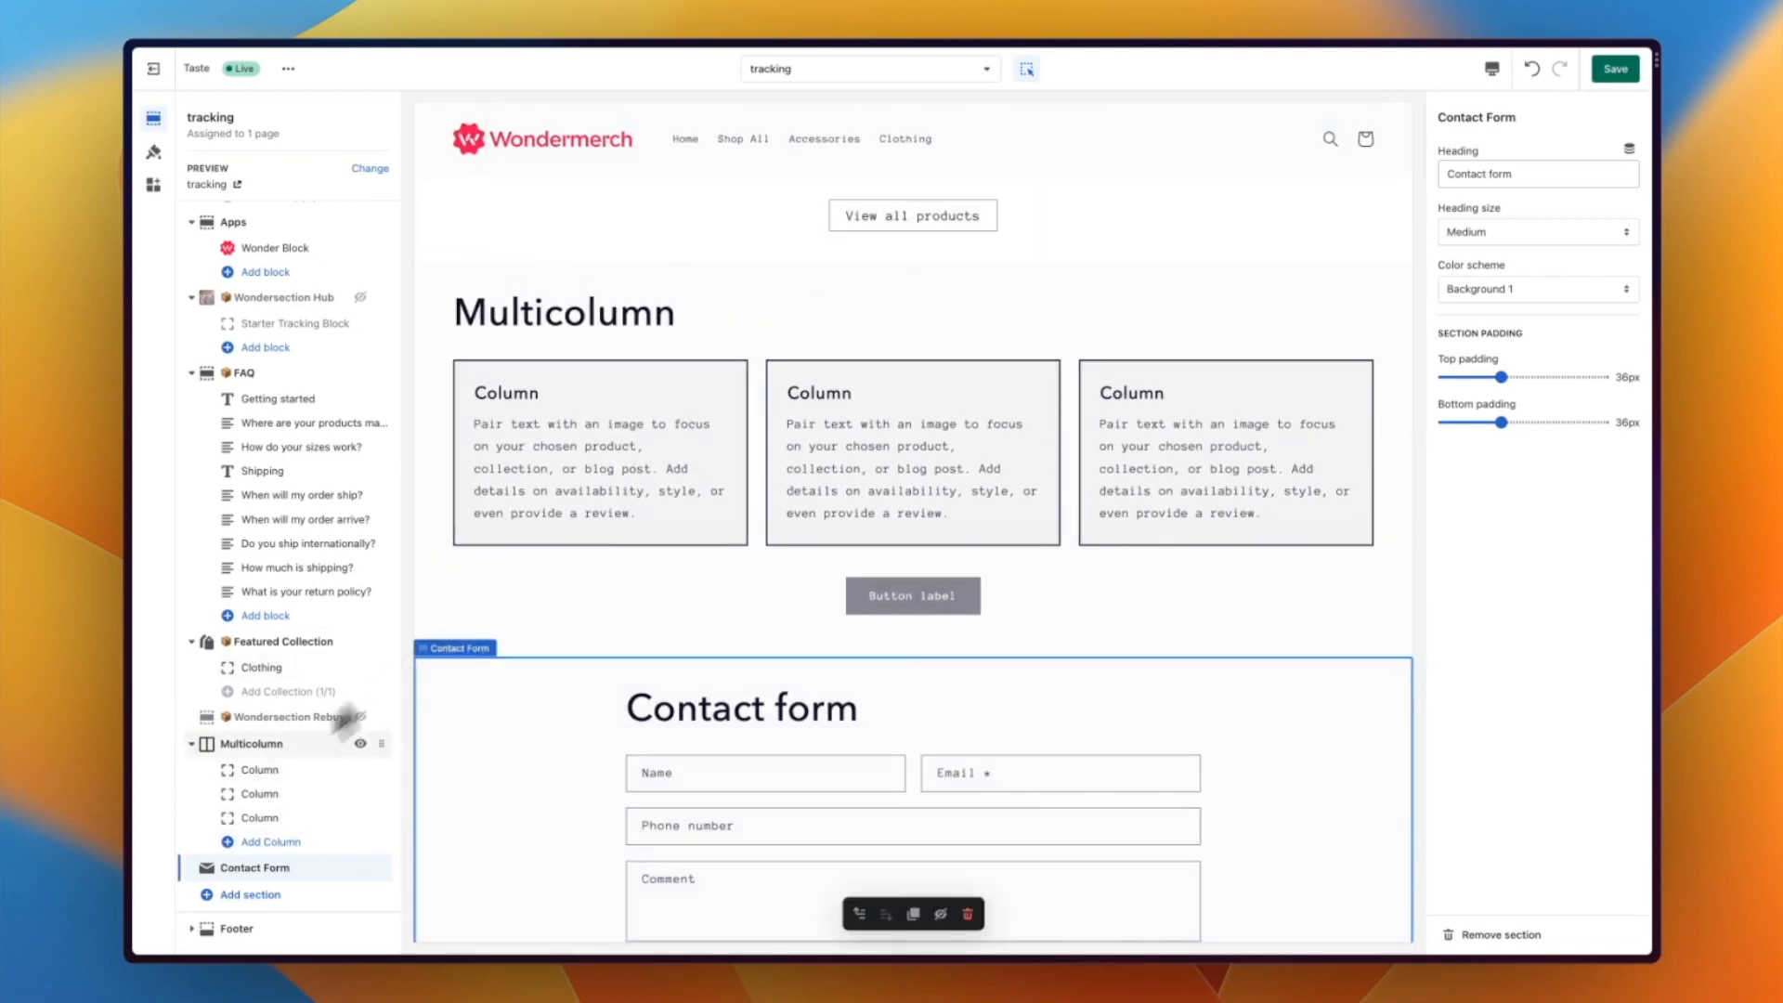
pyautogui.click(360, 744)
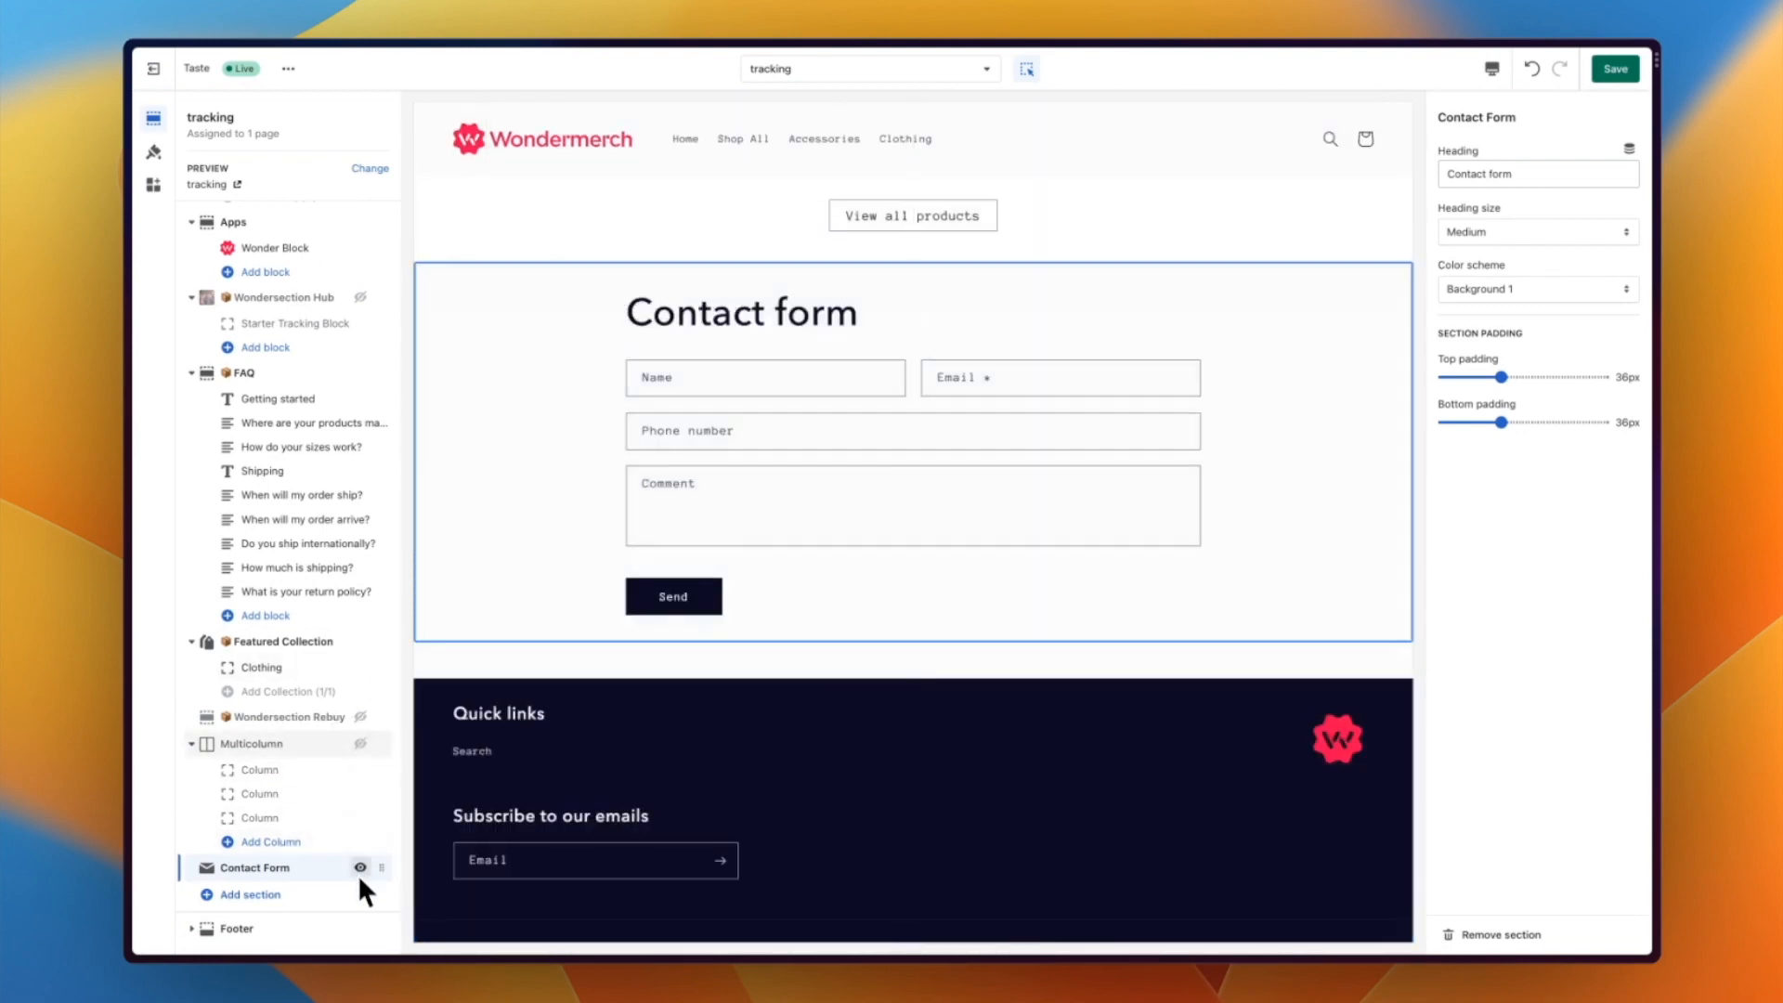
pyautogui.click(361, 867)
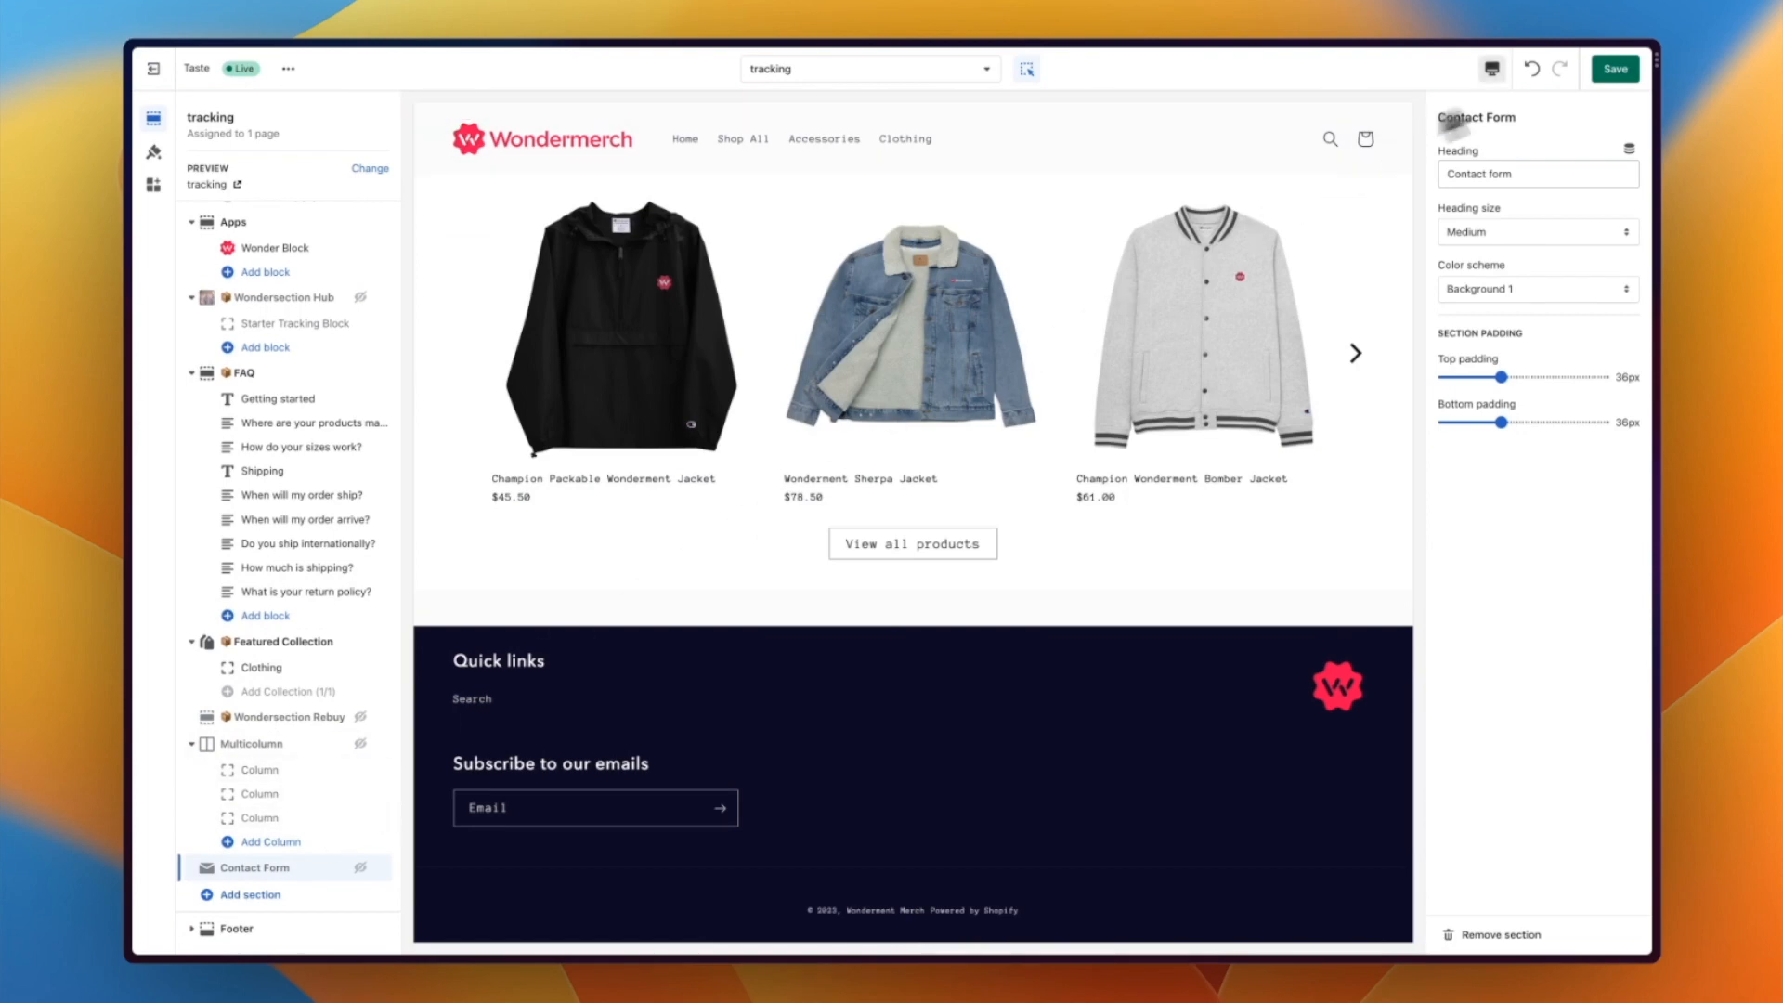
pyautogui.click(1596, 72)
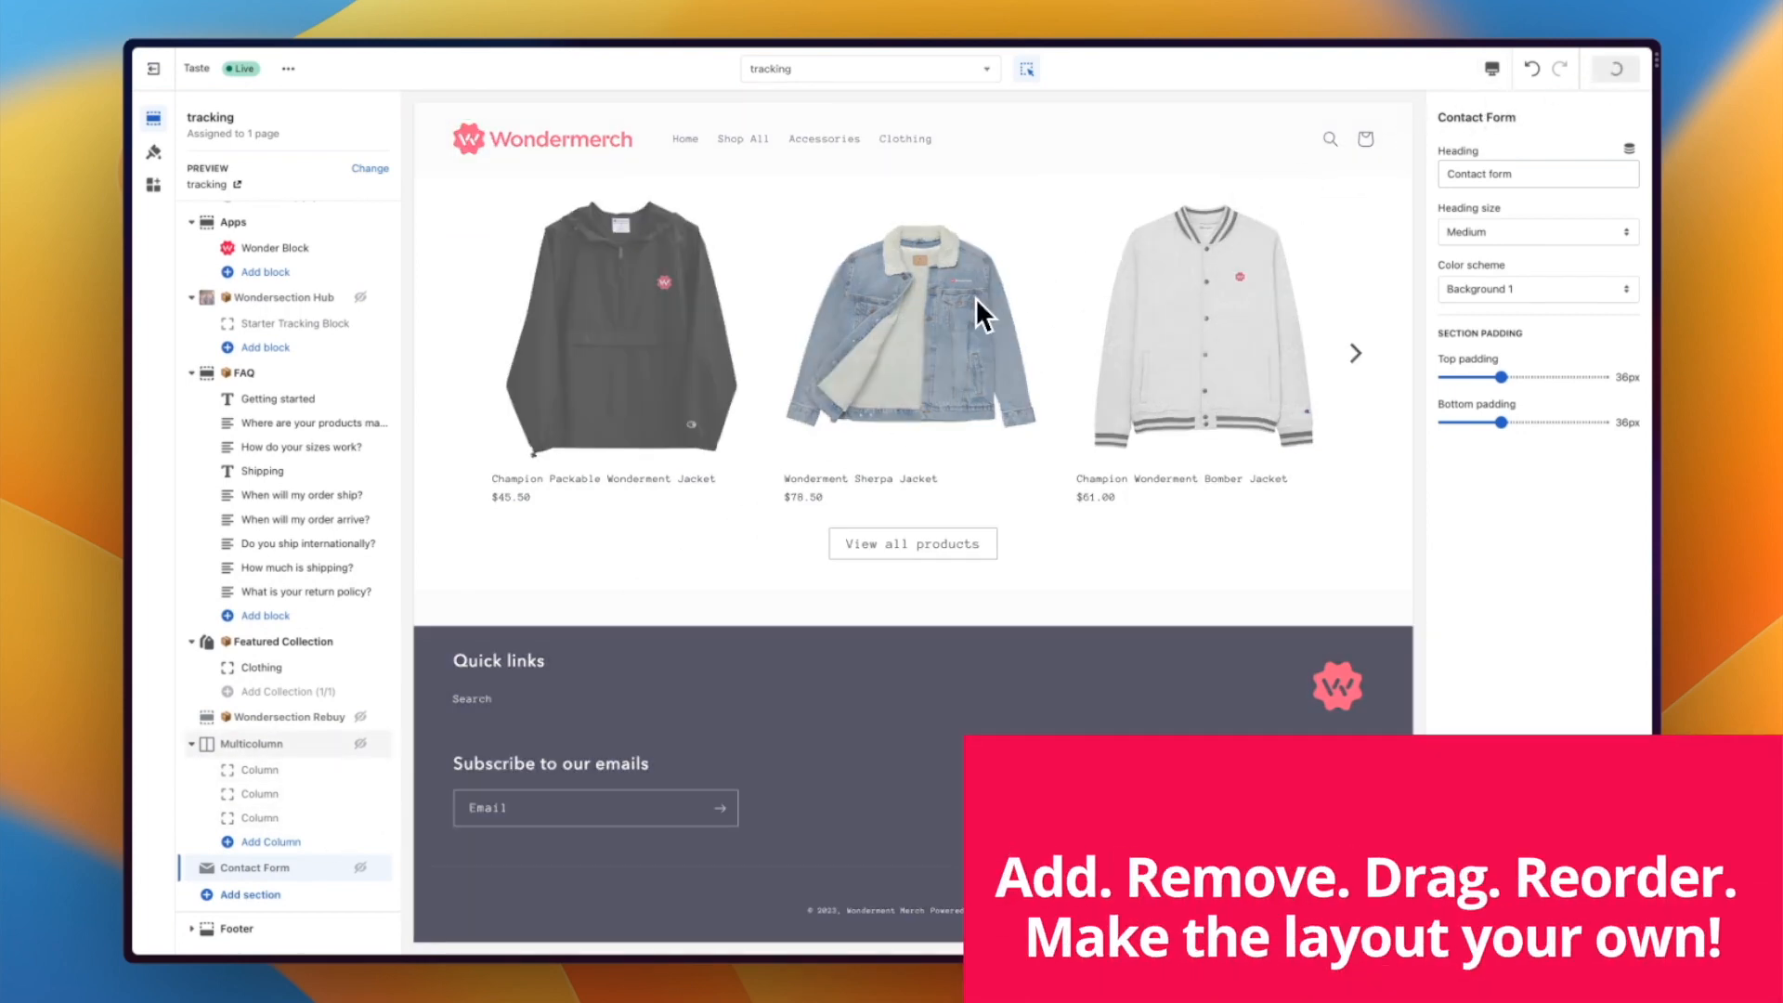